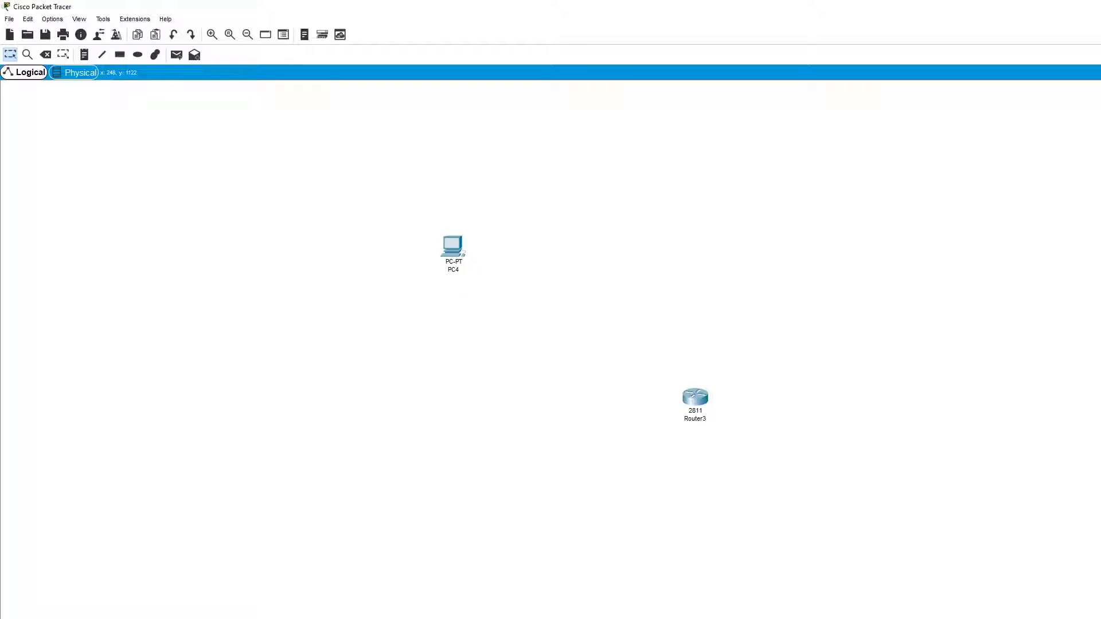
- Place a second PC opposite the first and two 2960-24TT switches, one between each PC and the router
left_click(964, 257)
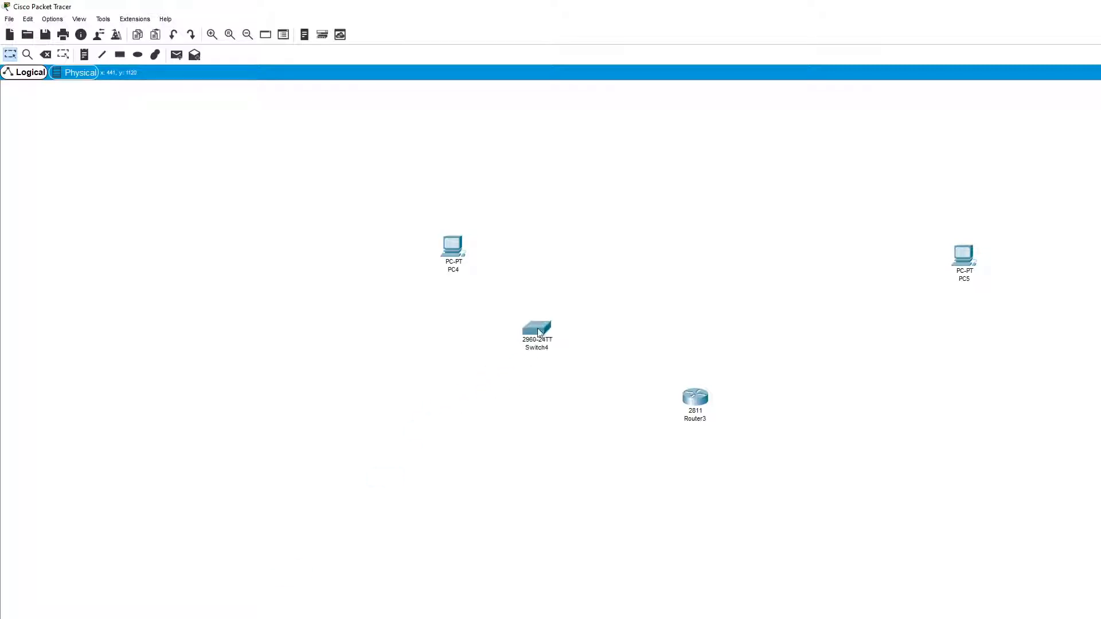
left_click_drag(660, 616, 917, 326)
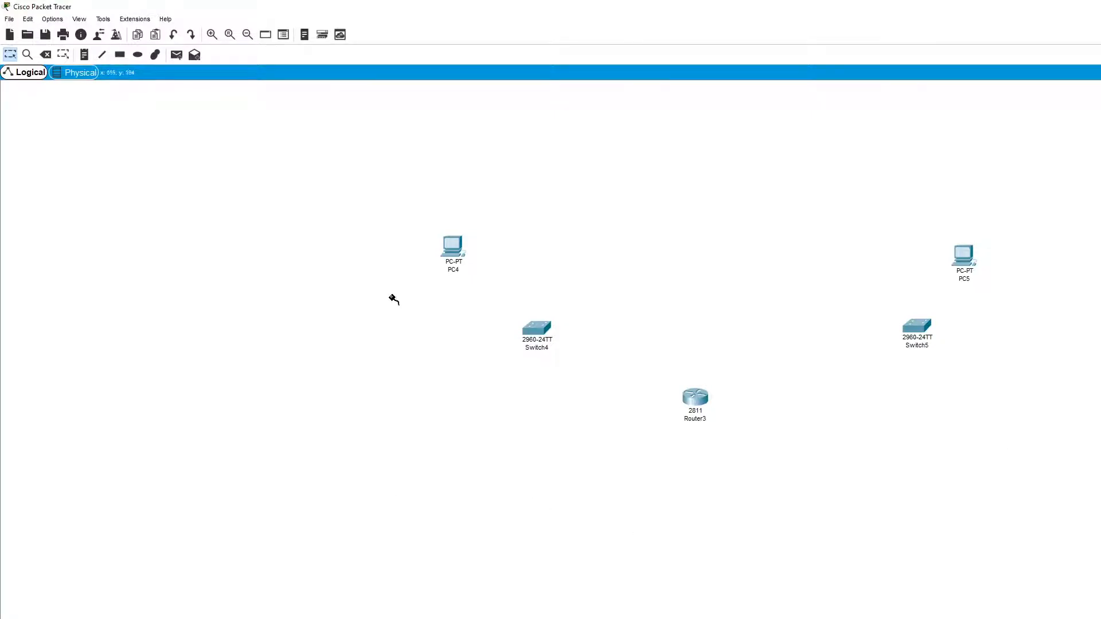
- Cable PC4's FastEthernet0 port to FastEthernet0/1 on Switch4
left_click(454, 257)
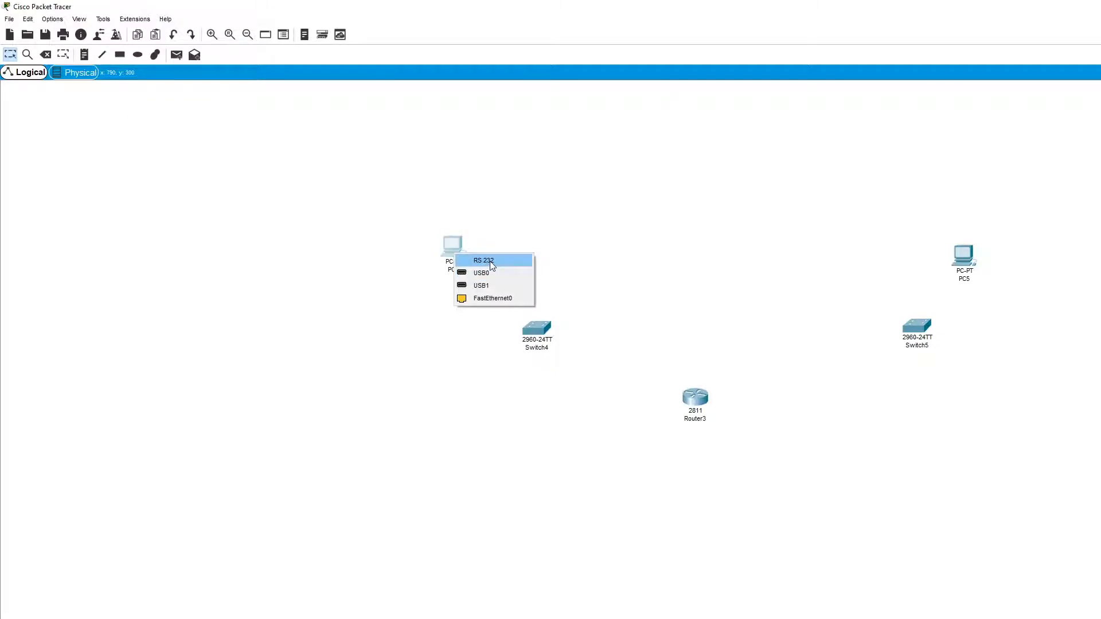
left_click(491, 299)
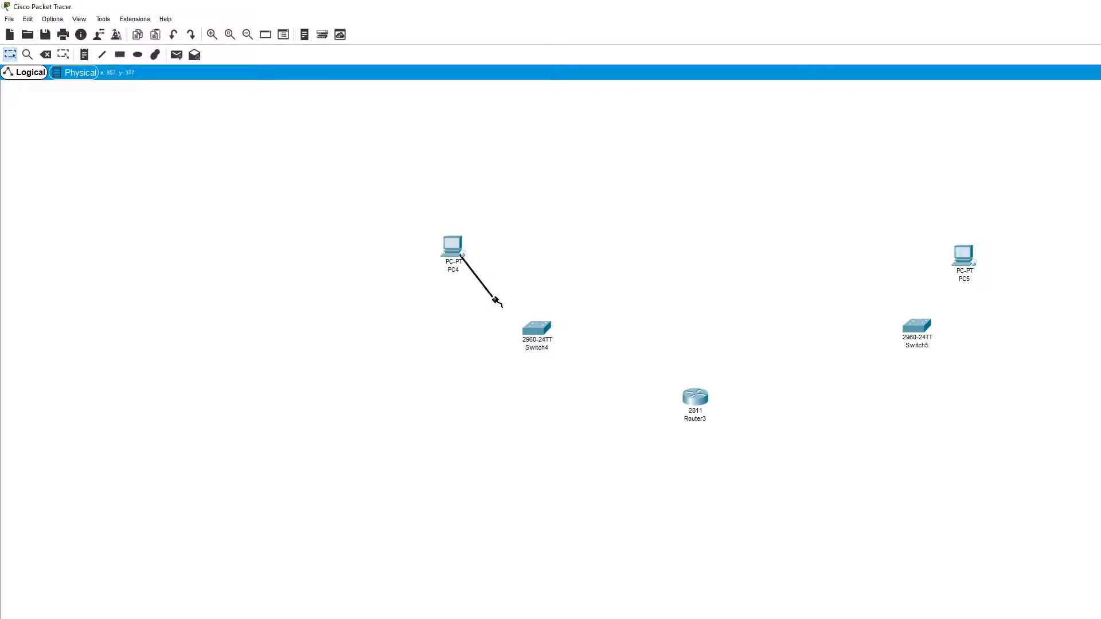
left_click(533, 328)
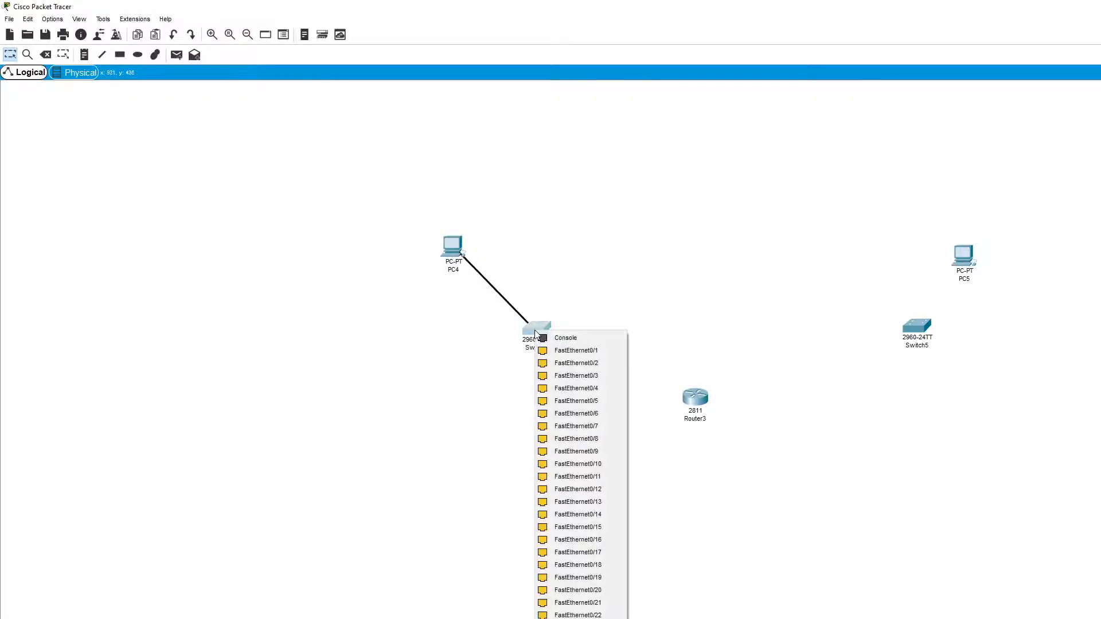
left_click(594, 352)
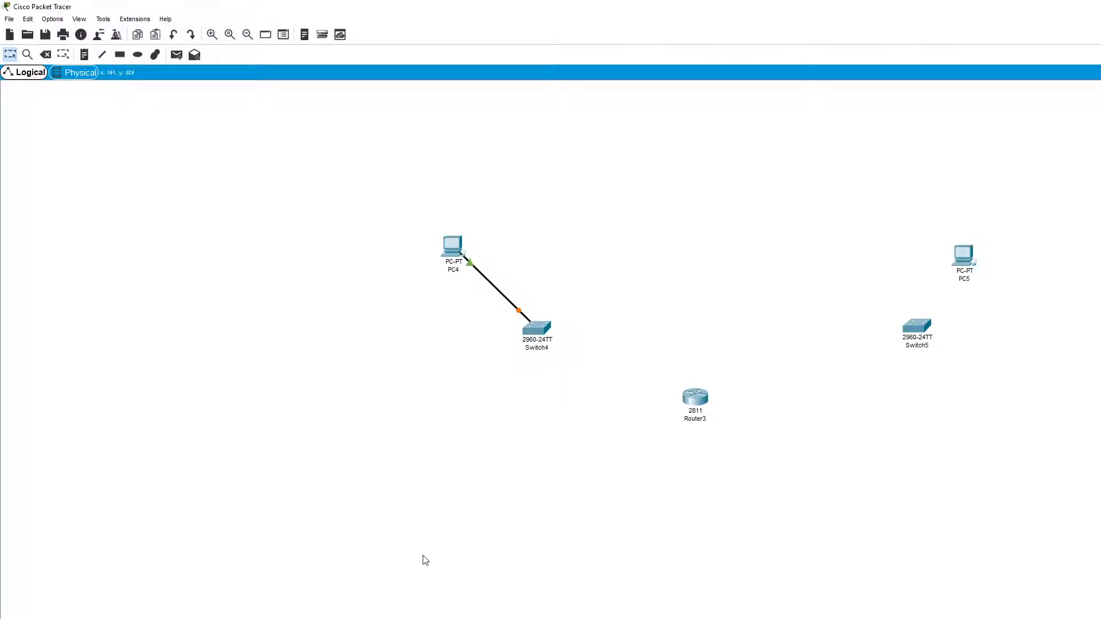
- Cable a free FastEthernet port on Switch4 to FastEthernet0/0 on Router3
left_click(537, 329)
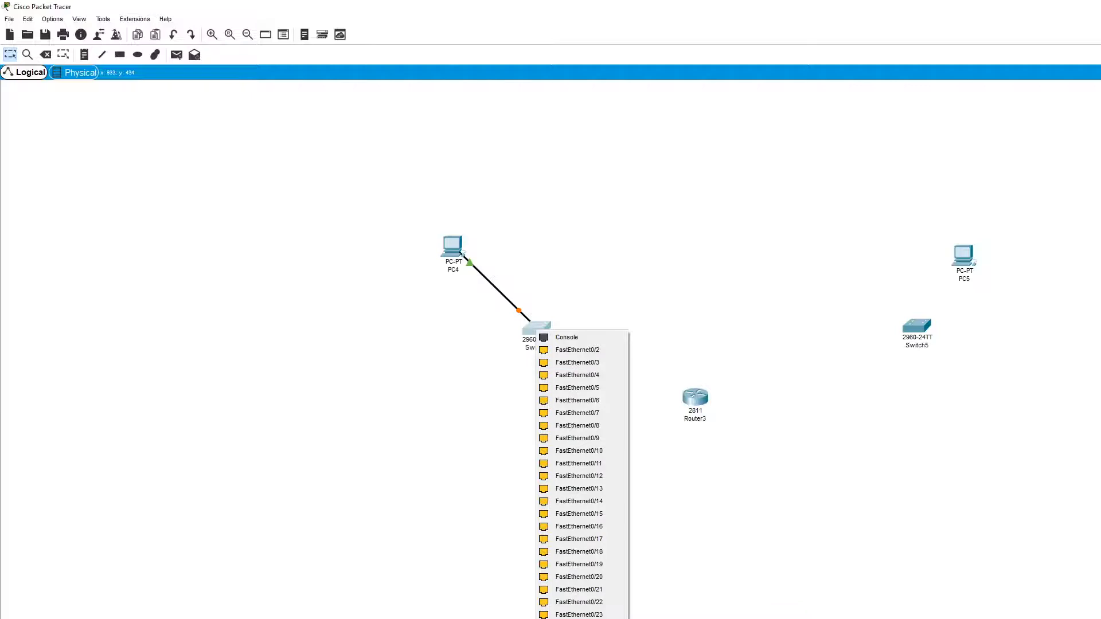
left_click(579, 618)
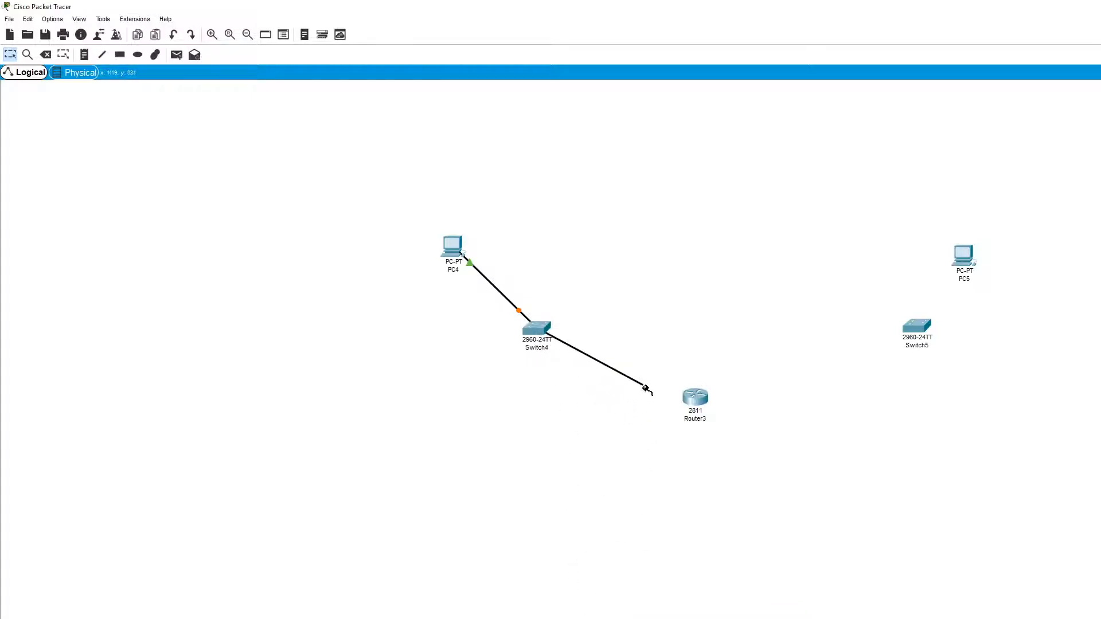
left_click(686, 396)
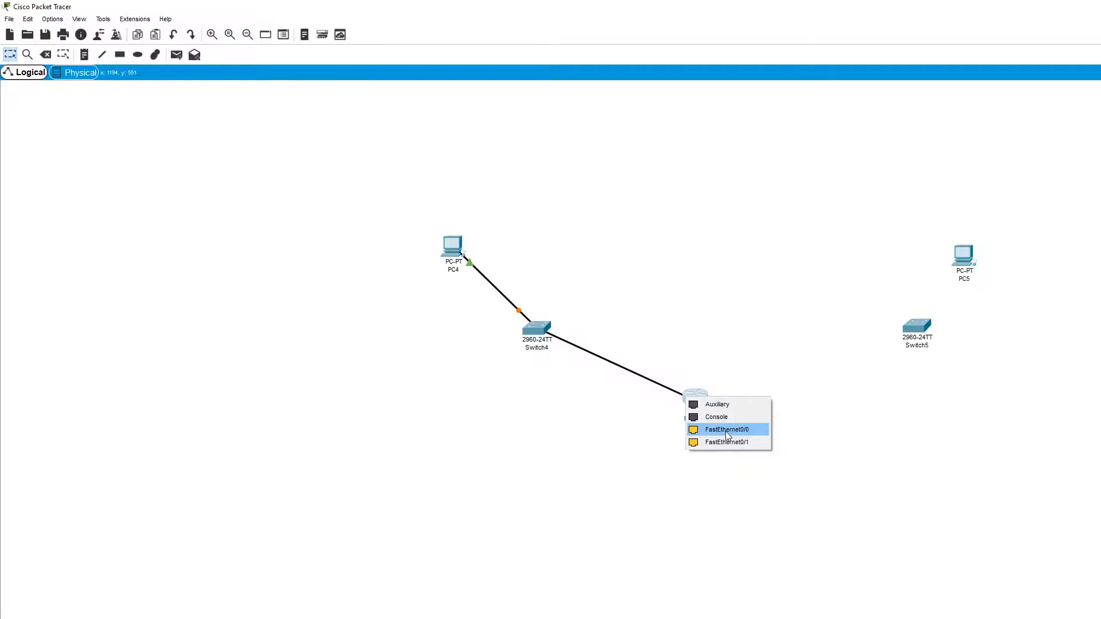
left_click(725, 431)
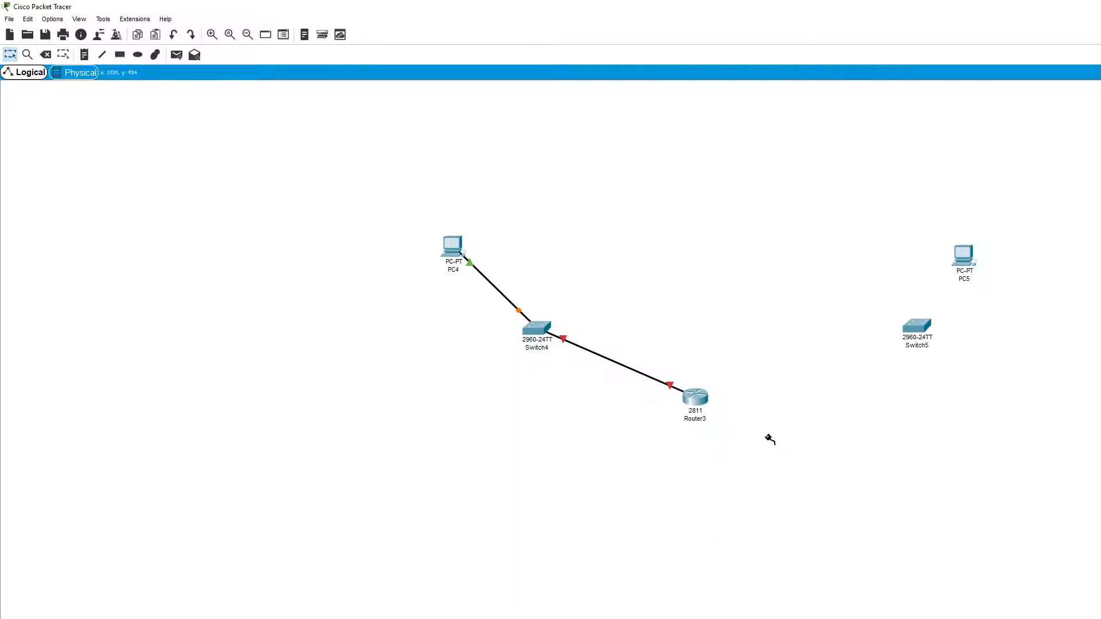
- Cable PC5's FastEthernet0 port to FastEthernet0/1 on Switch5
left_click(964, 260)
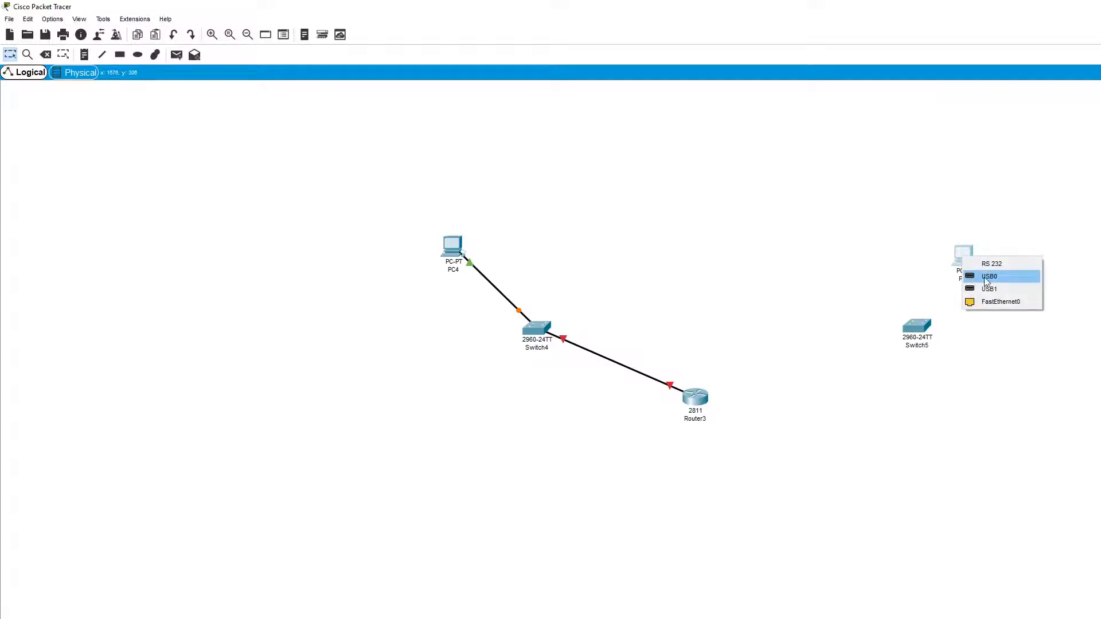
left_click(981, 302)
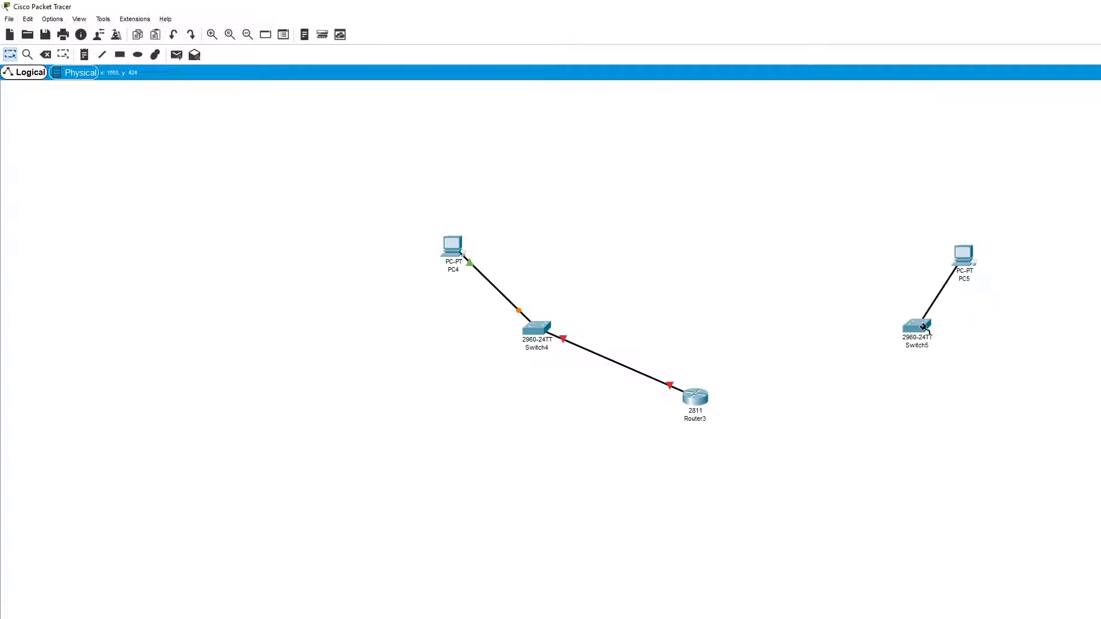
left_click(917, 326)
left_click(943, 344)
- Cable FastEthernet0/2 on Switch5 to FastEthernet0/1 on Router3
left_click(917, 325)
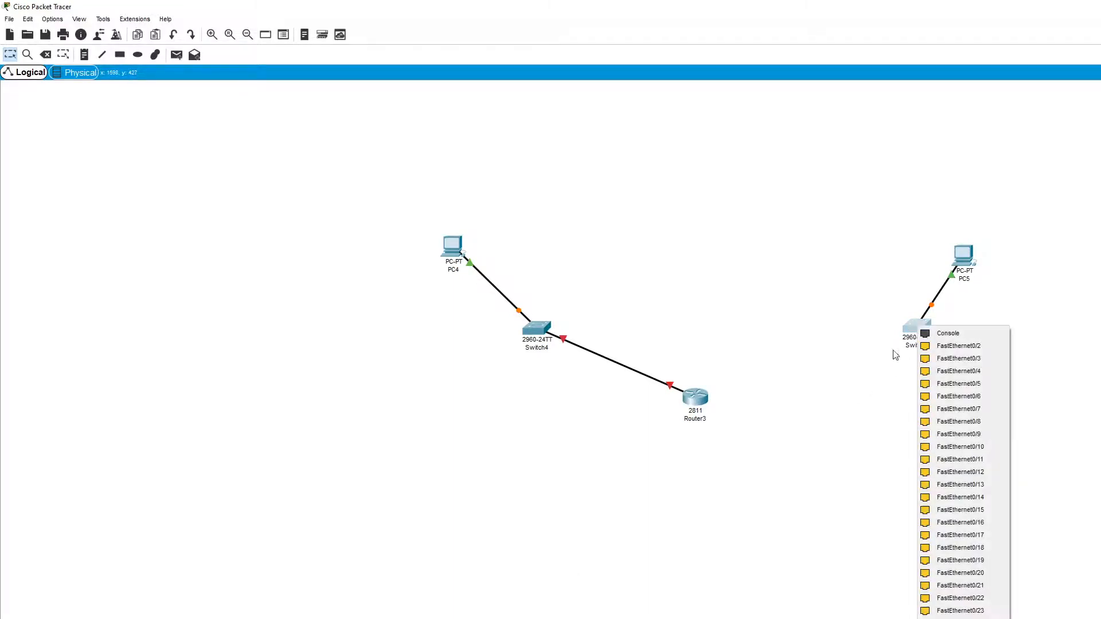
left_click(957, 346)
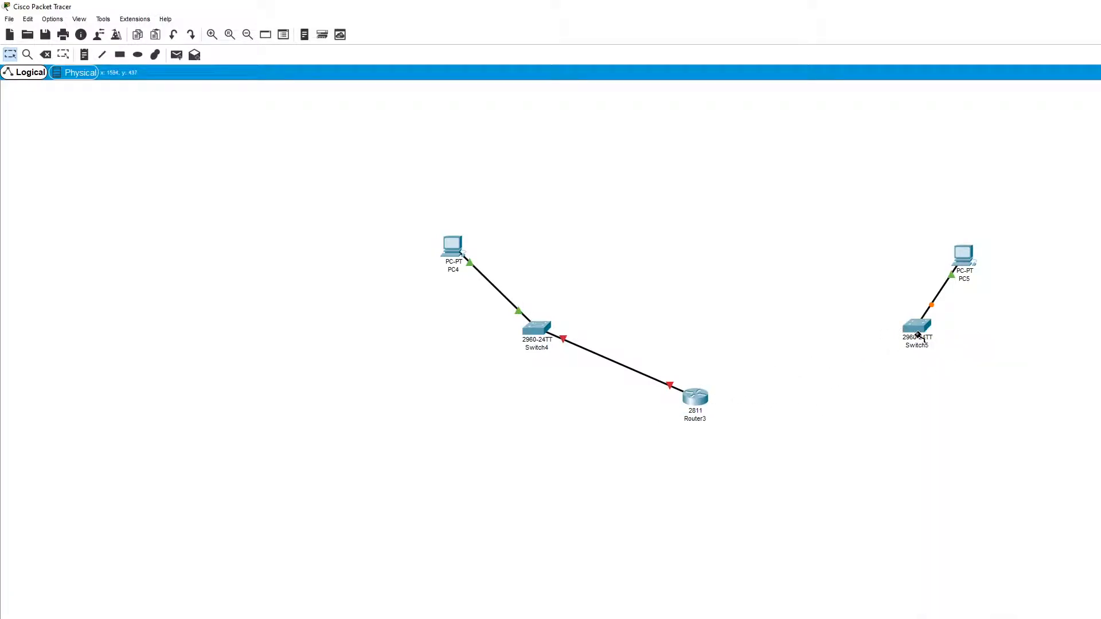
mouse_move(917, 331)
left_click(908, 328)
left_click(946, 349)
left_click(696, 398)
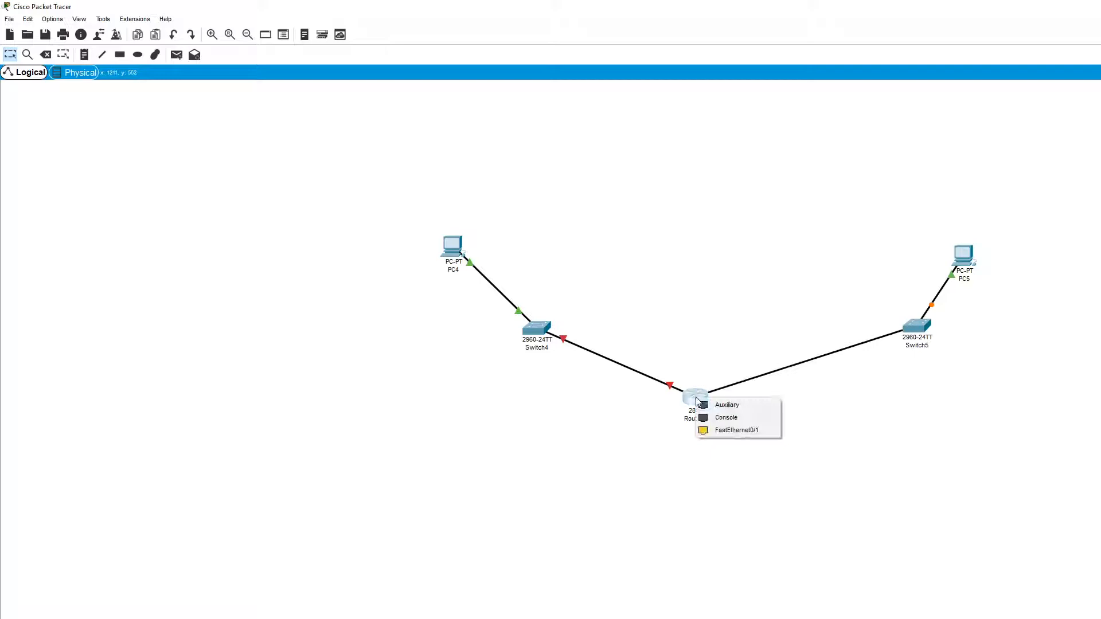
left_click(743, 436)
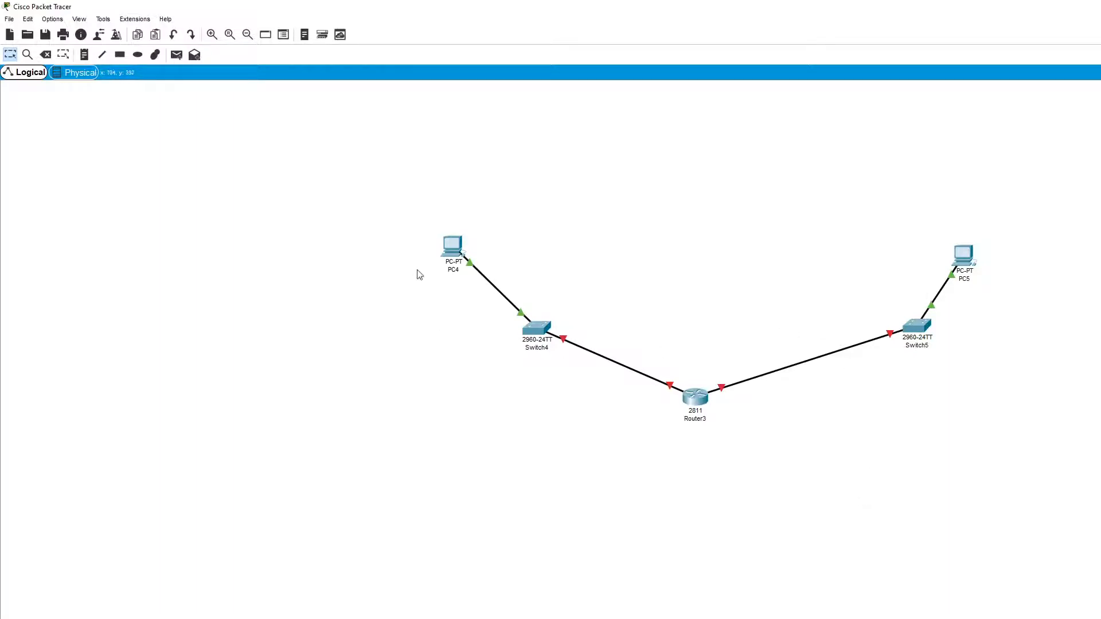
- Give PC4's FastEthernet0 interface the static IP address 192.168.0.1 with subnet mask 255.255.255.0
left_click(451, 250)
left_click(450, 250)
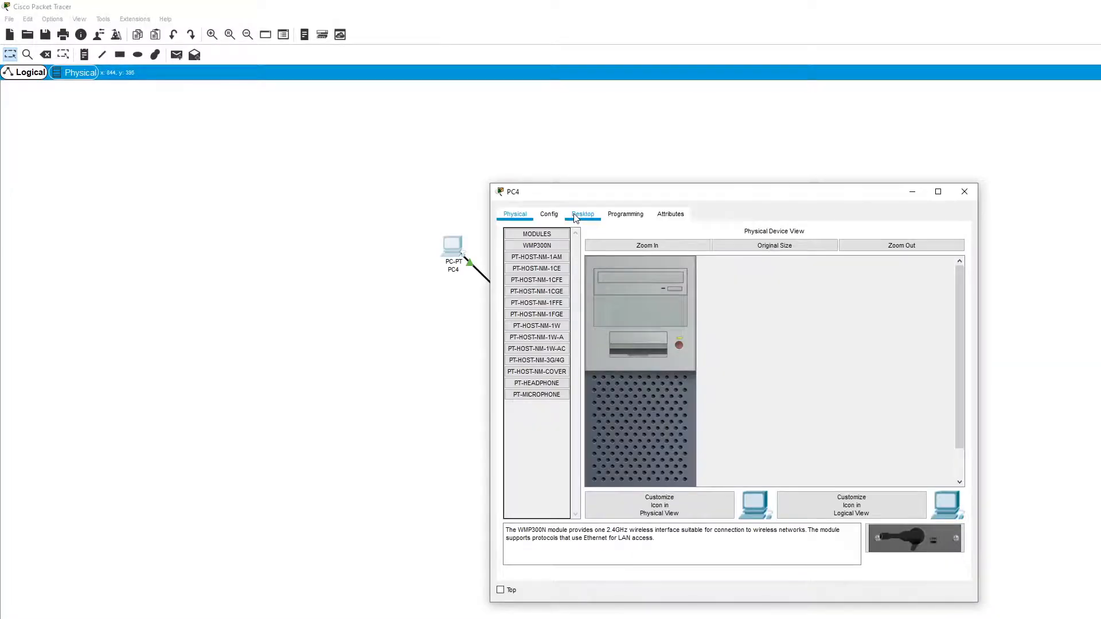
left_click(548, 215)
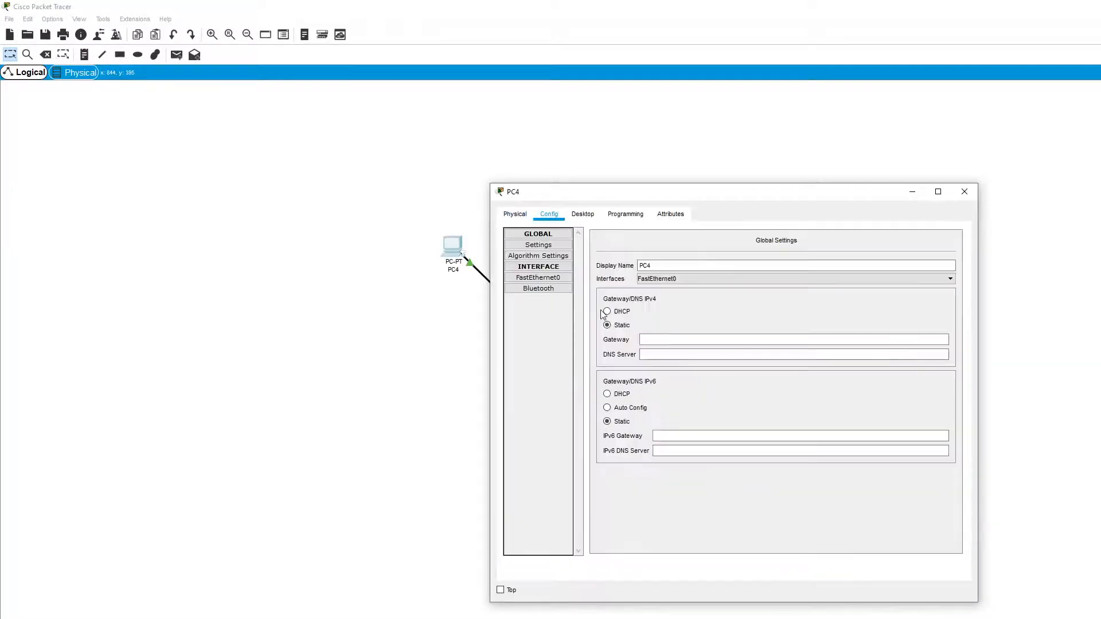
left_click(643, 342)
left_click(545, 278)
left_click(810, 329)
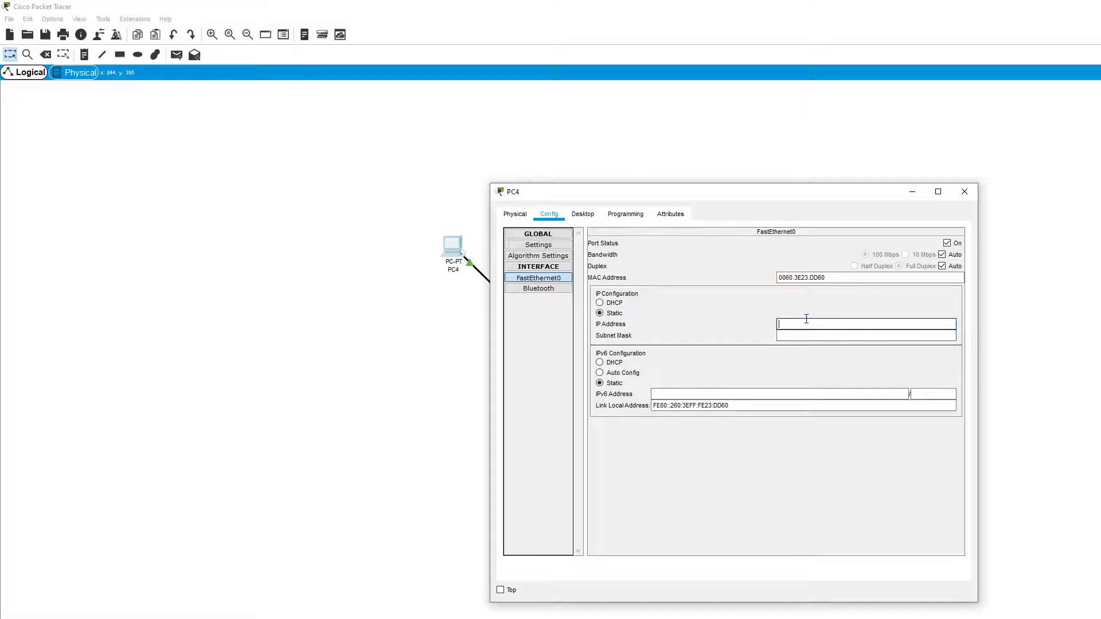
type("192.168.0.1")
left_click(817, 337)
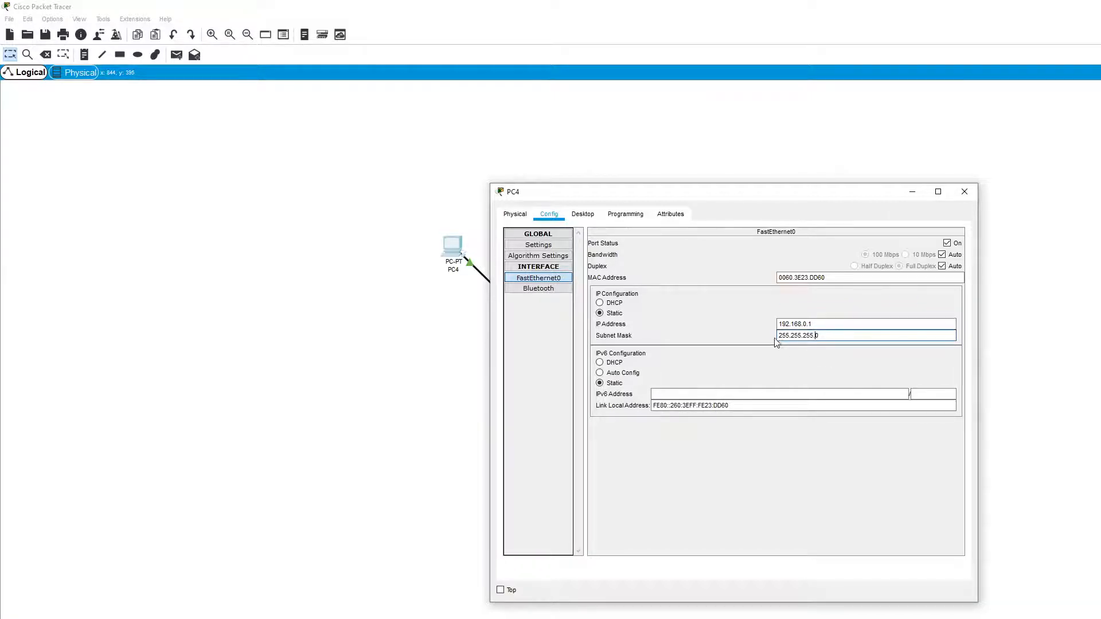
left_click_drag(780, 338, 834, 337)
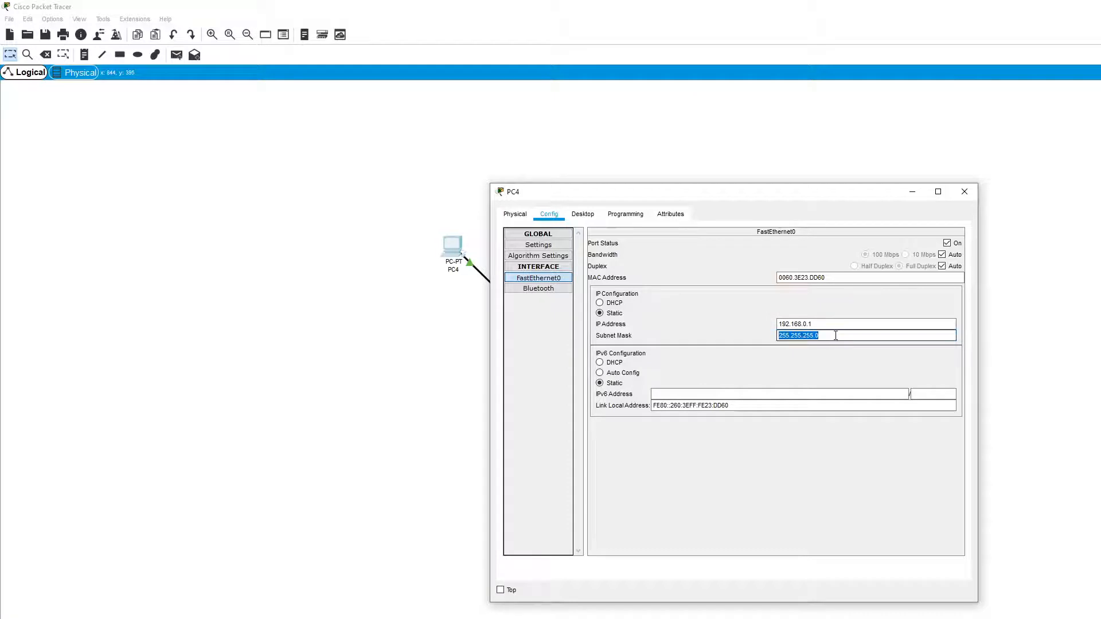
left_click(842, 365)
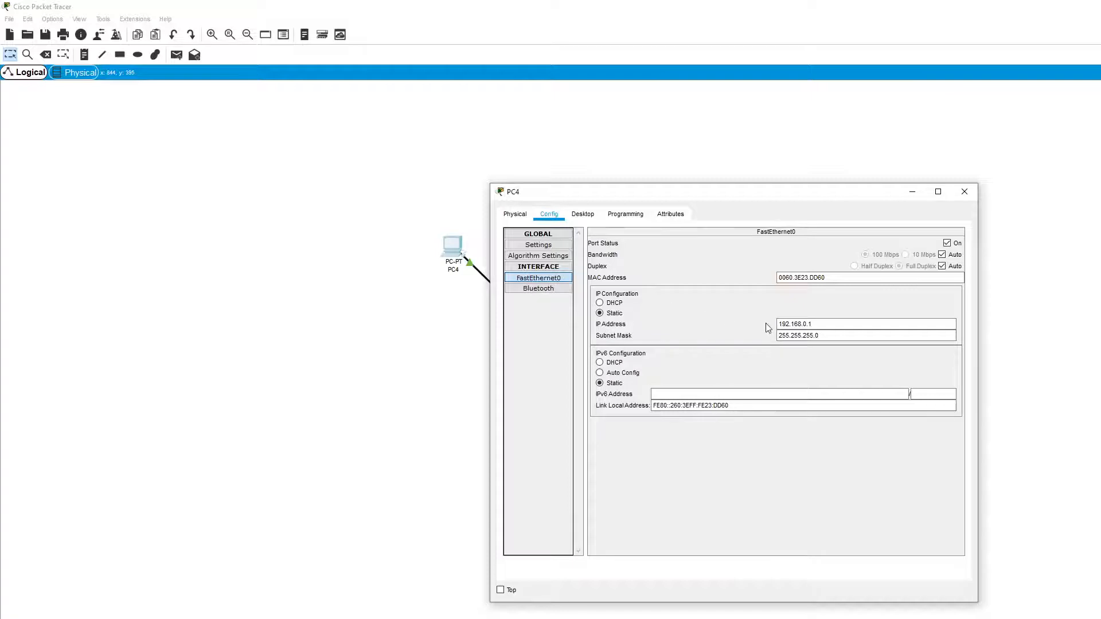
- Change the IP address of PC4's FastEthernet0 interface to 192.168.0.10
left_click(826, 324)
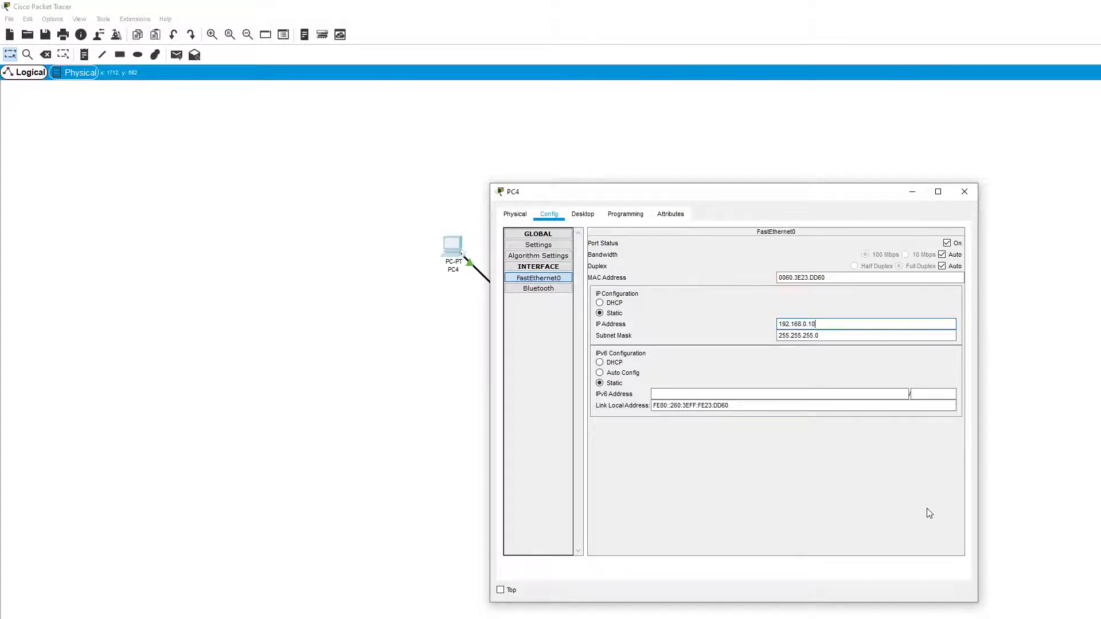
left_click_drag(826, 324, 731, 327)
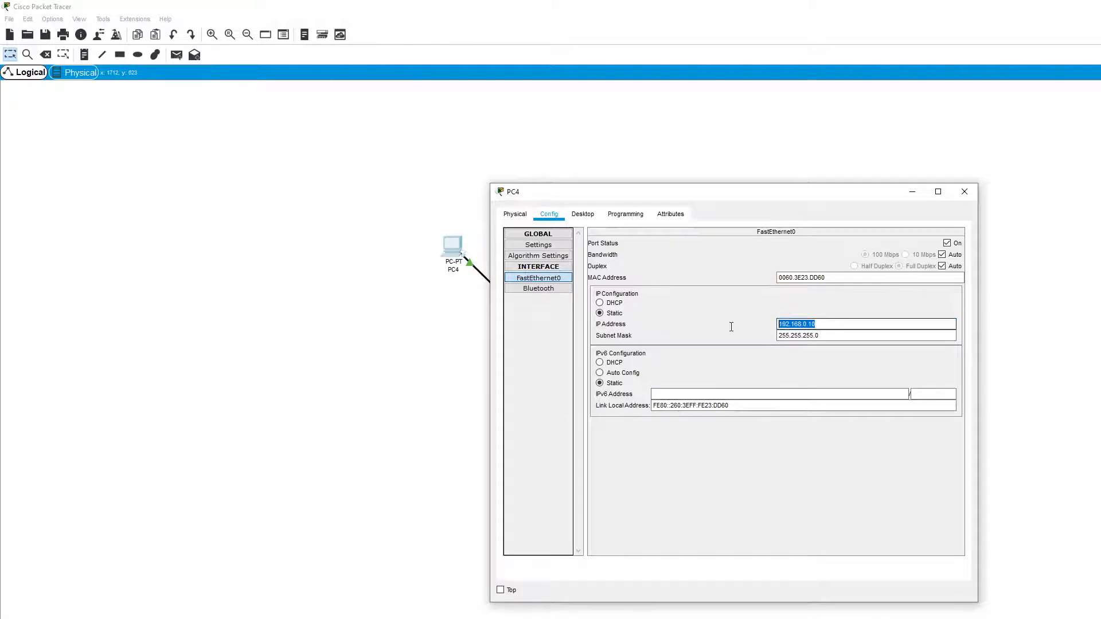
left_click(828, 322)
- Set PC4's static IPv4 default gateway to 192.168.0.1
left_click(534, 249)
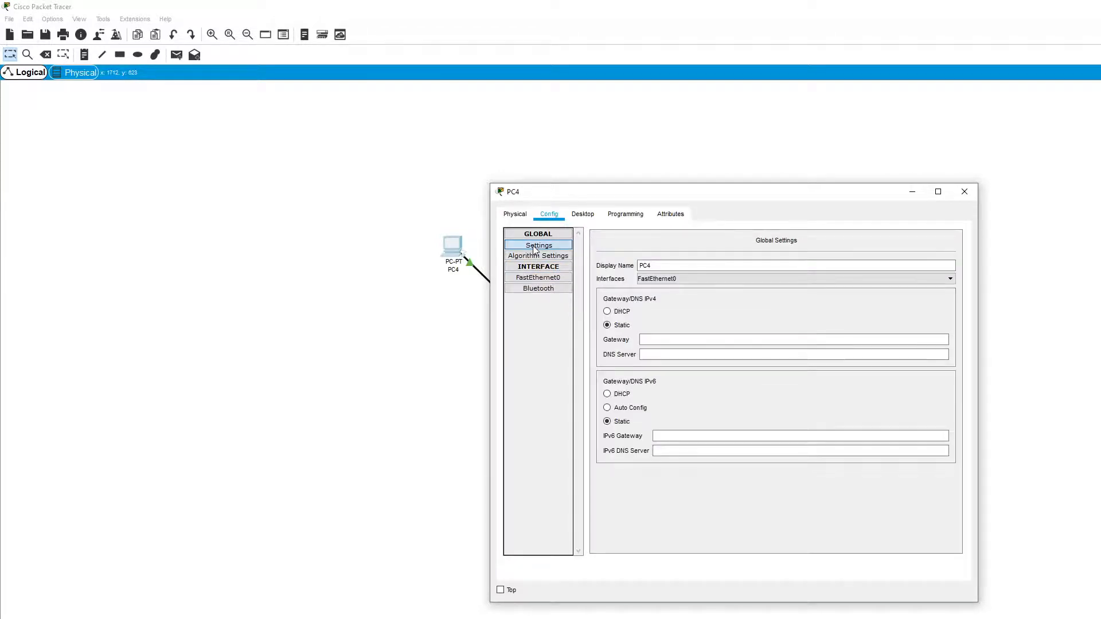
left_click(655, 338)
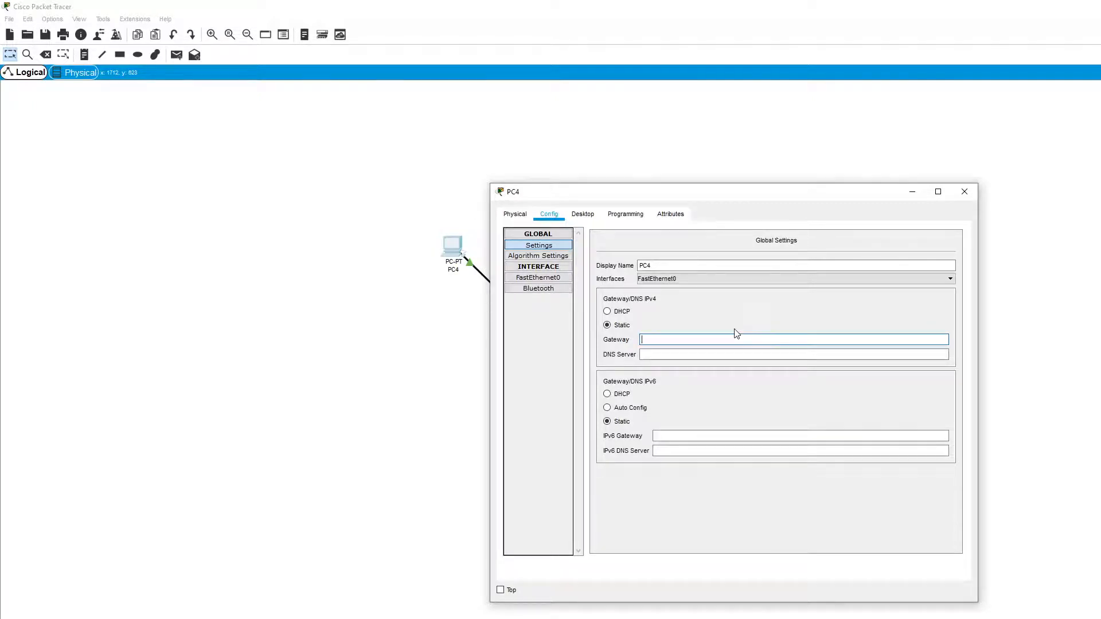
type("192.168.0.1")
- Ping the gateway 192.168.0.1 from PC4's command prompt, with the PC window moved clear of the router
left_click(580, 217)
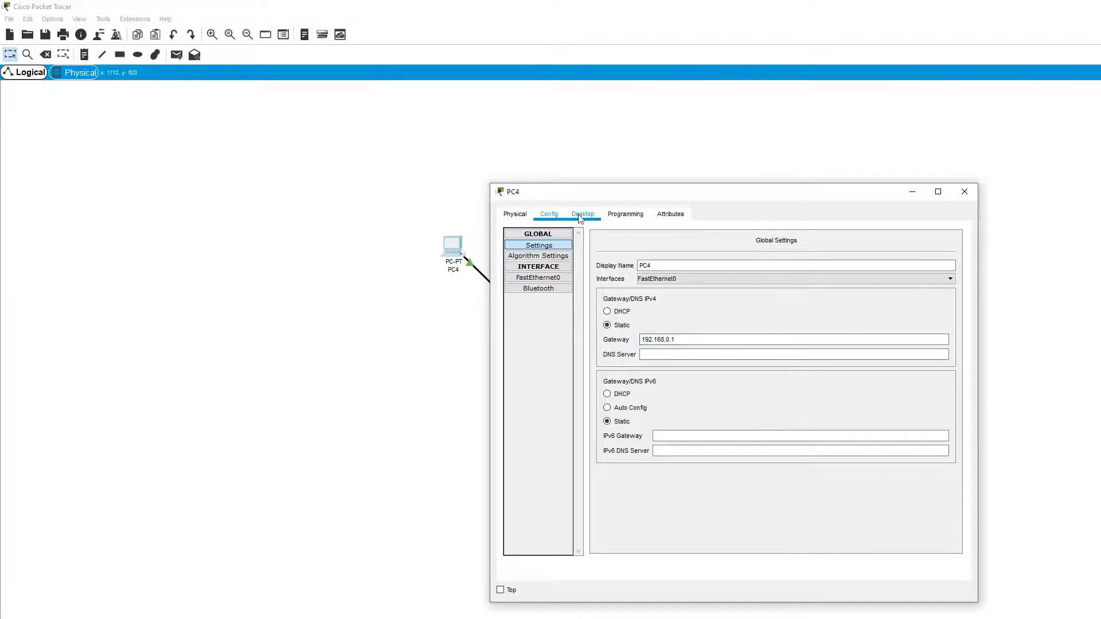
left_click_drag(621, 204, 153, 298)
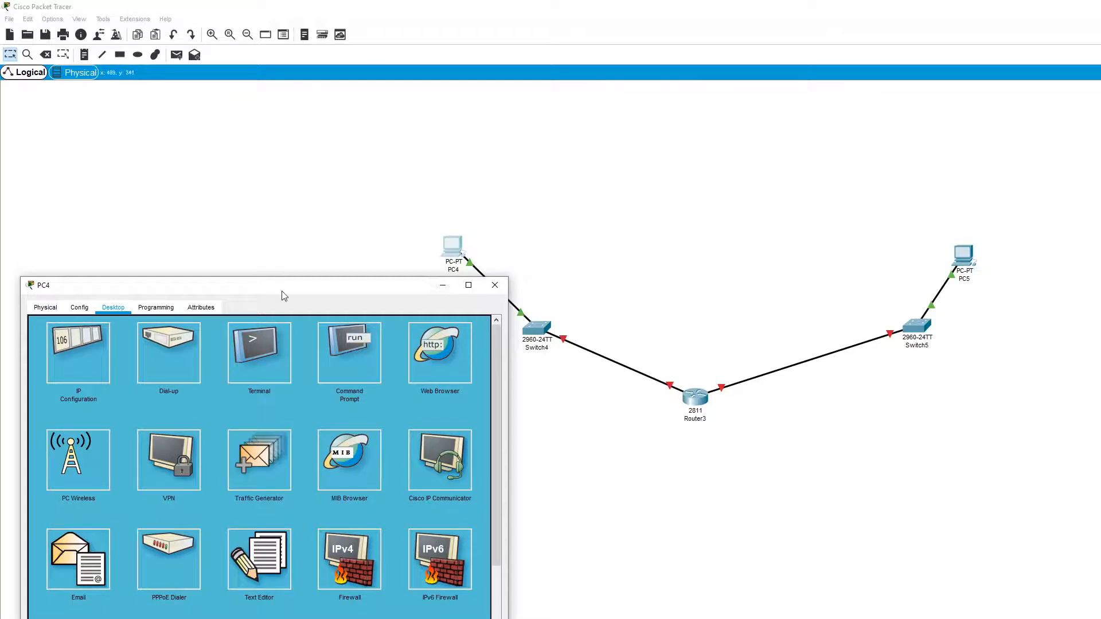
left_click_drag(281, 289, 286, 179)
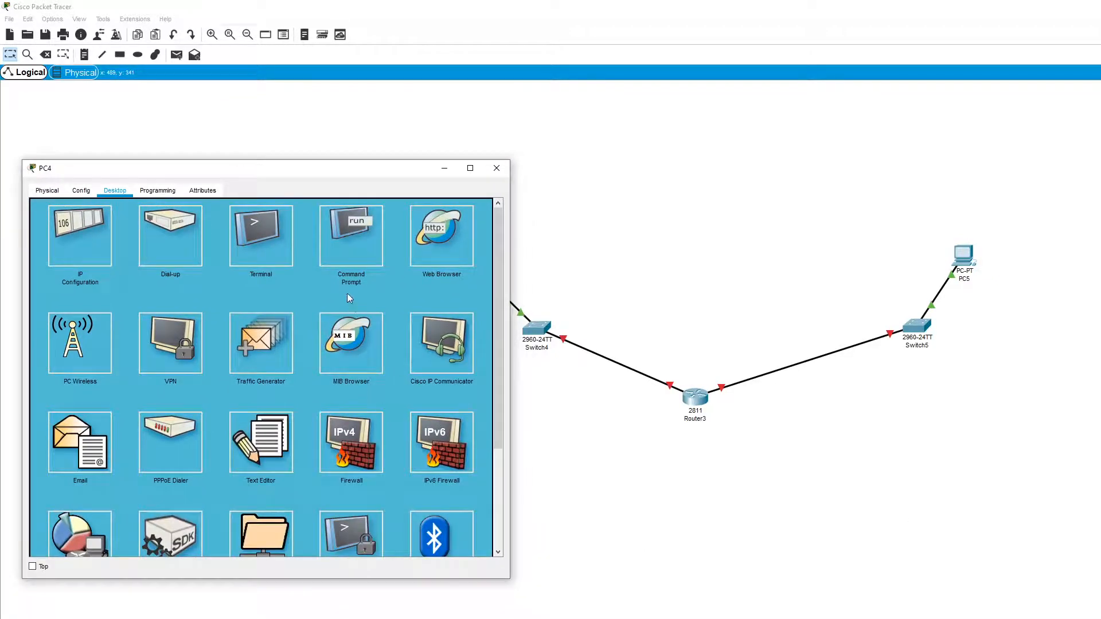
left_click(346, 262)
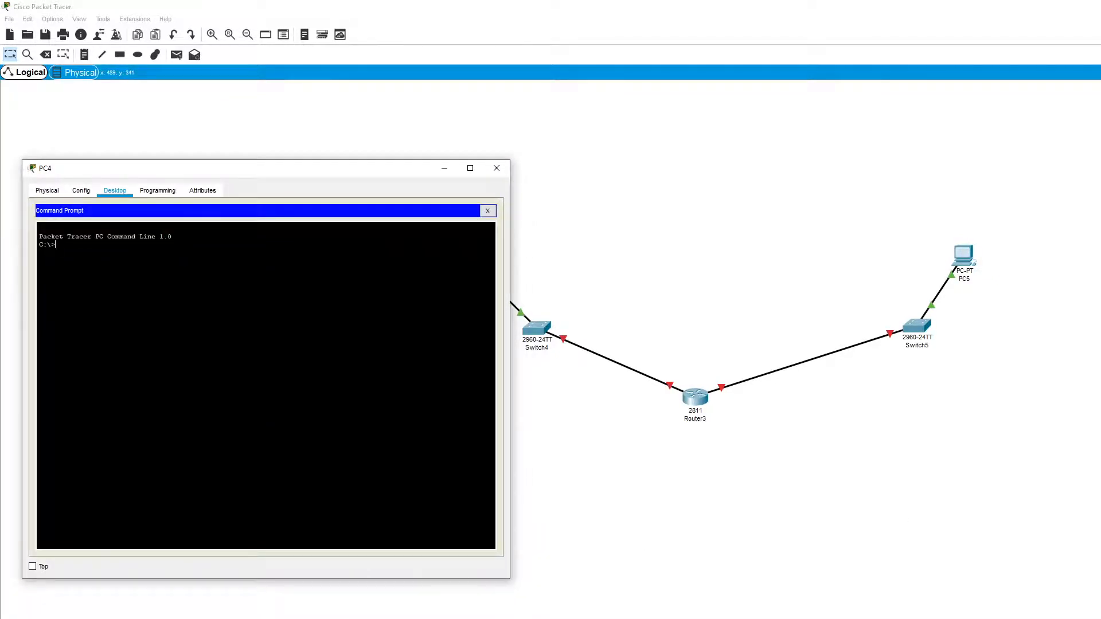
type("ping 192.168.0.1")
key("Return")
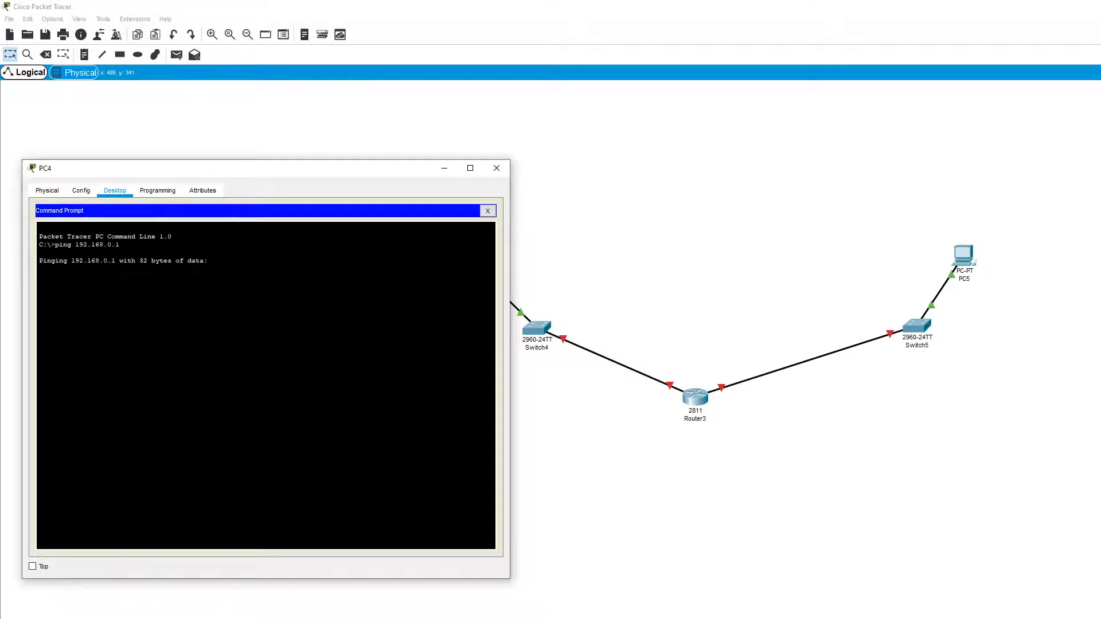
- Open Router3's command line, decline the initial configuration dialog and enter privileged mode with enable
left_click(695, 400)
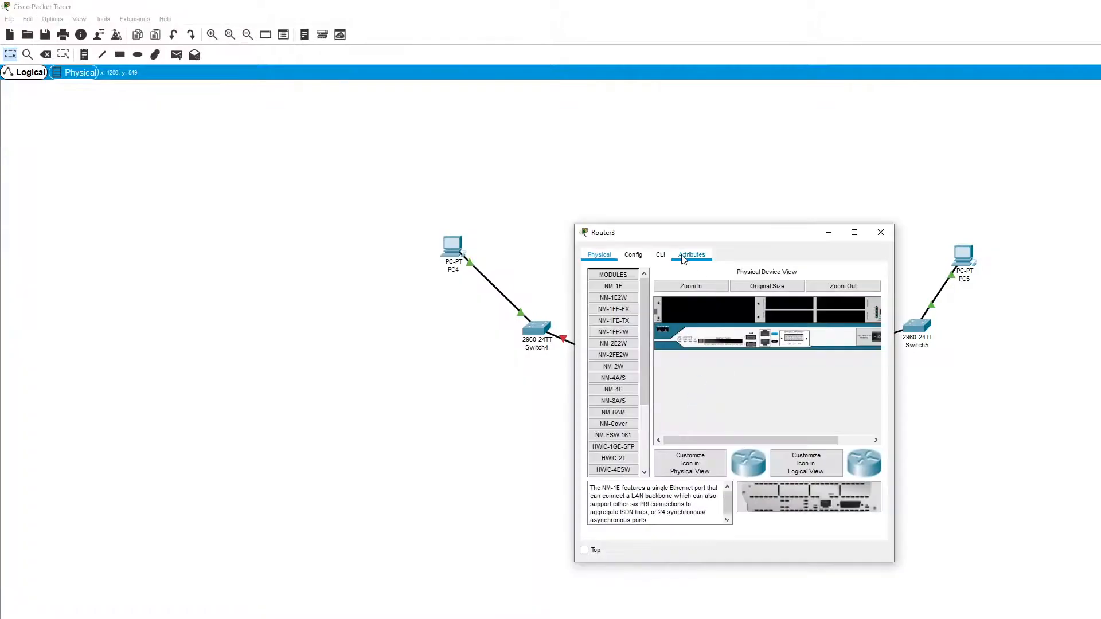
left_click(660, 255)
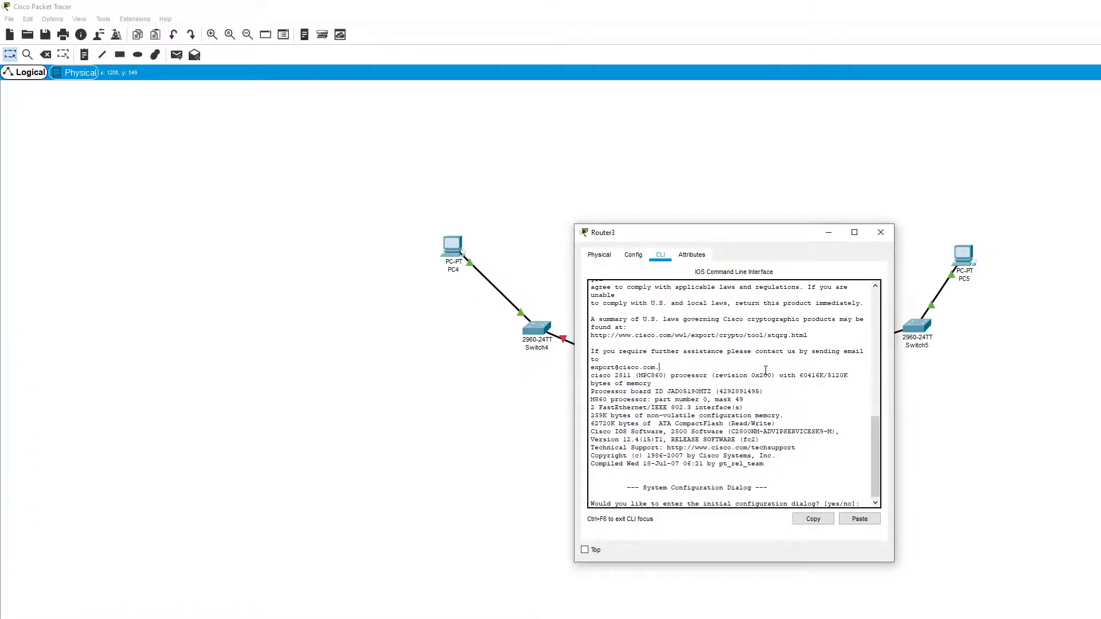
type("n")
key("Return")
key("Return")
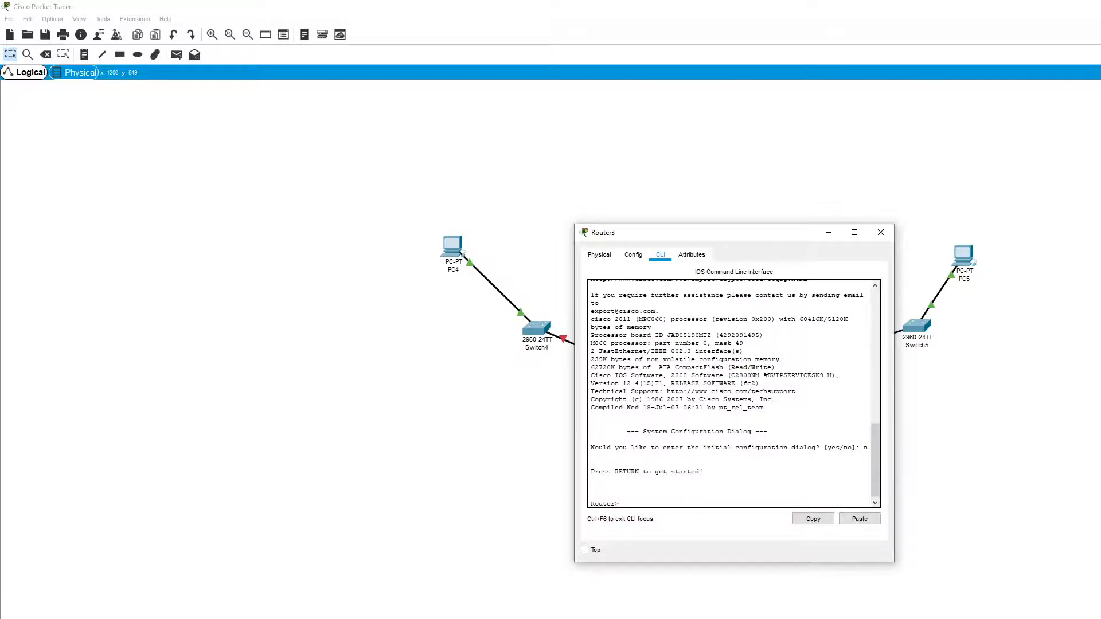
type("enable")
key("Return")
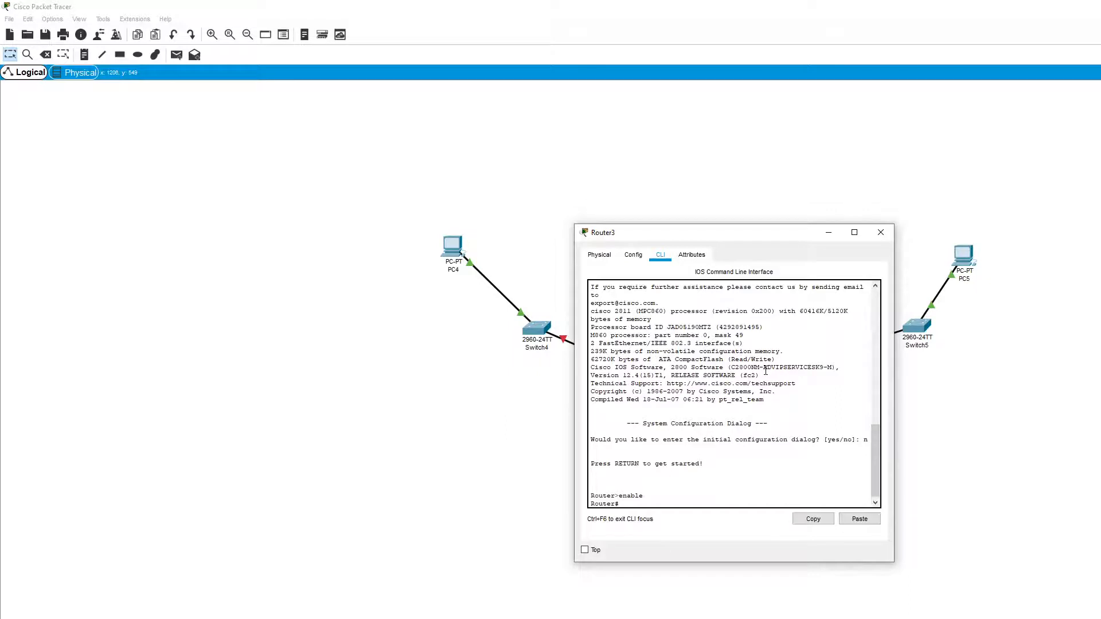
- List Router3's interfaces with sh ip int brief, enlarging and repositioning the router window so the table is readable
type("sh ip in")
type("t bre")
type("ef")
key("Return")
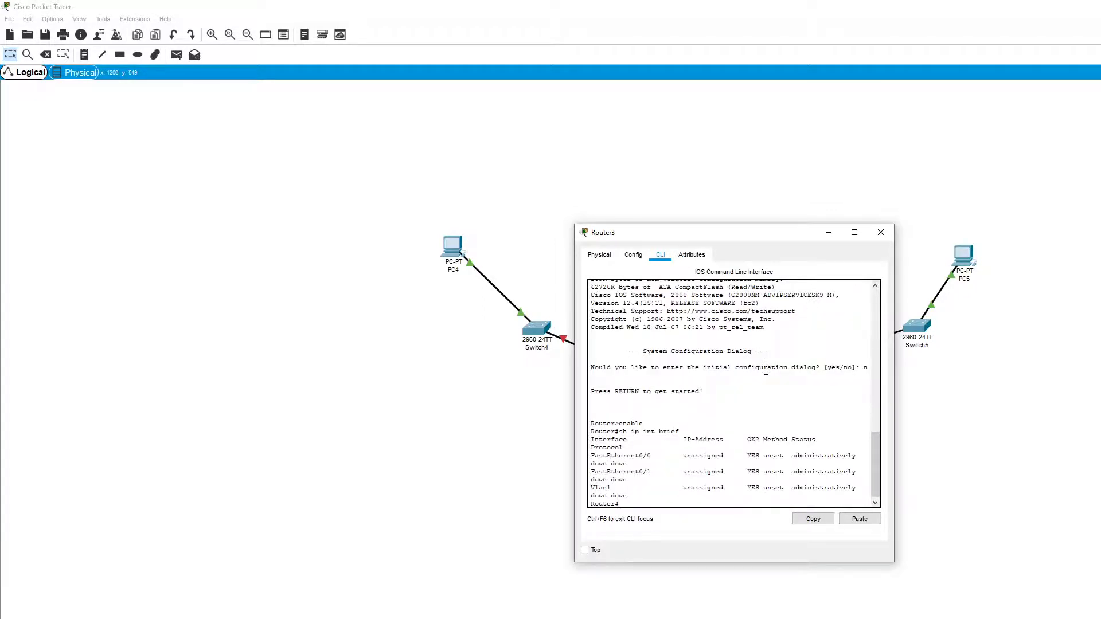
left_click_drag(893, 561, 1100, 618)
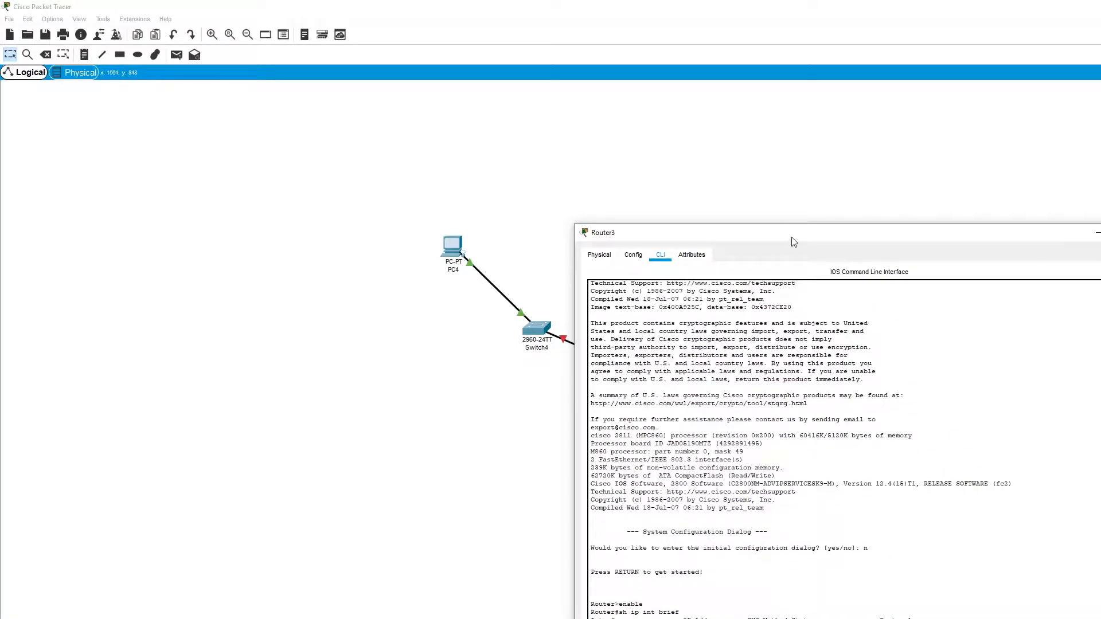
left_click_drag(791, 239, 712, 110)
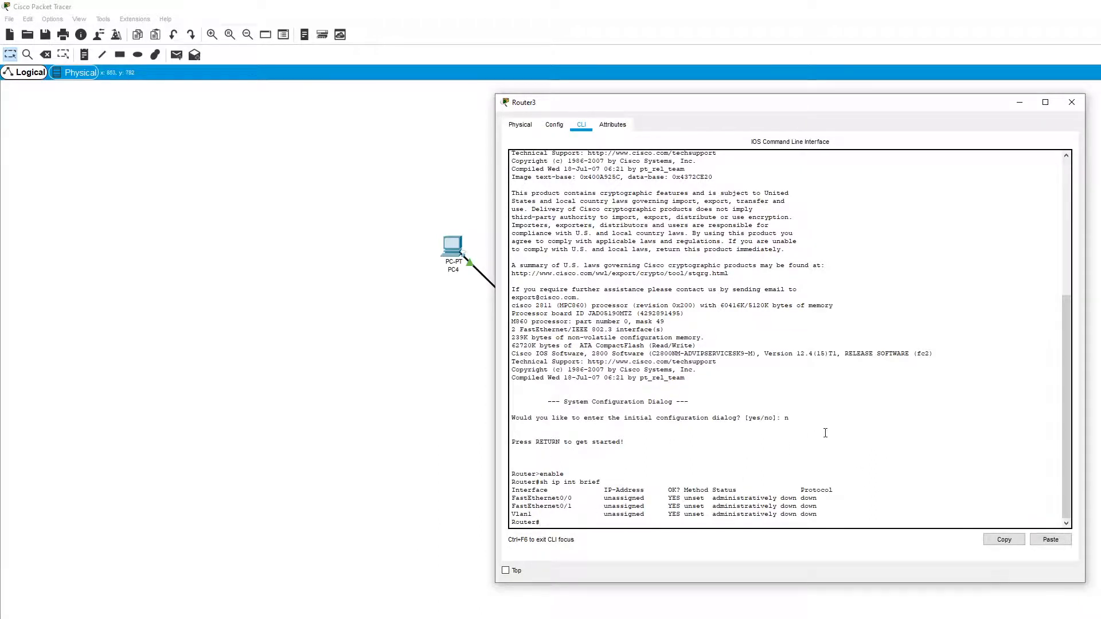
- Enter global configuration mode and assign interface fa0/0 the IP address 192.168.0.1 with mask 255.255.255.0
left_click(882, 476)
type("conf t")
key("Return")
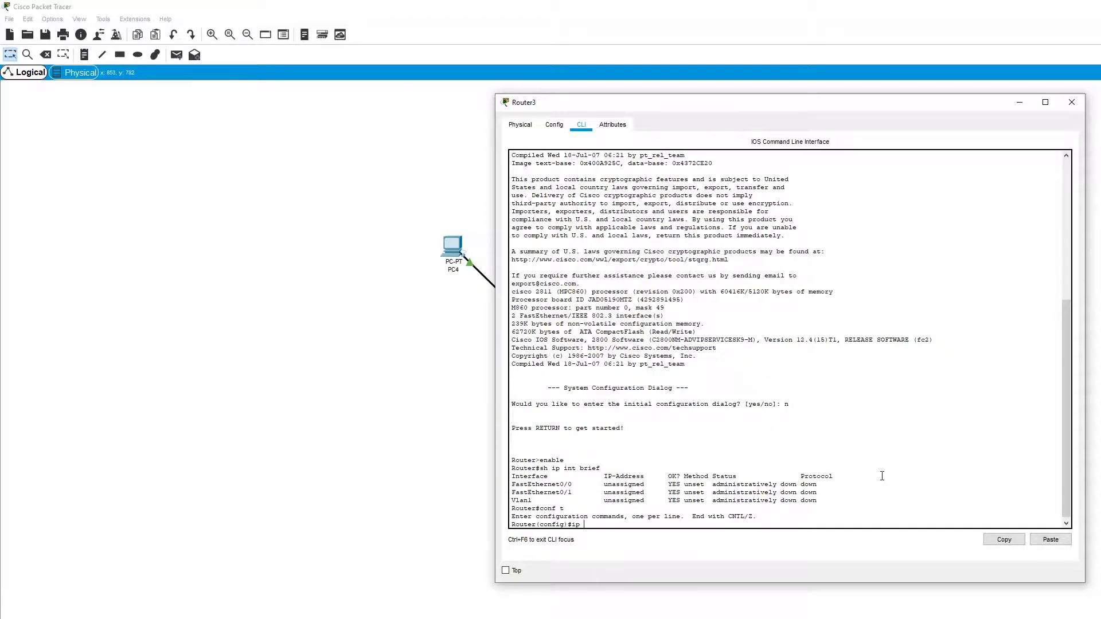
type("int fa0/0")
key("Return")
type("ip addre")
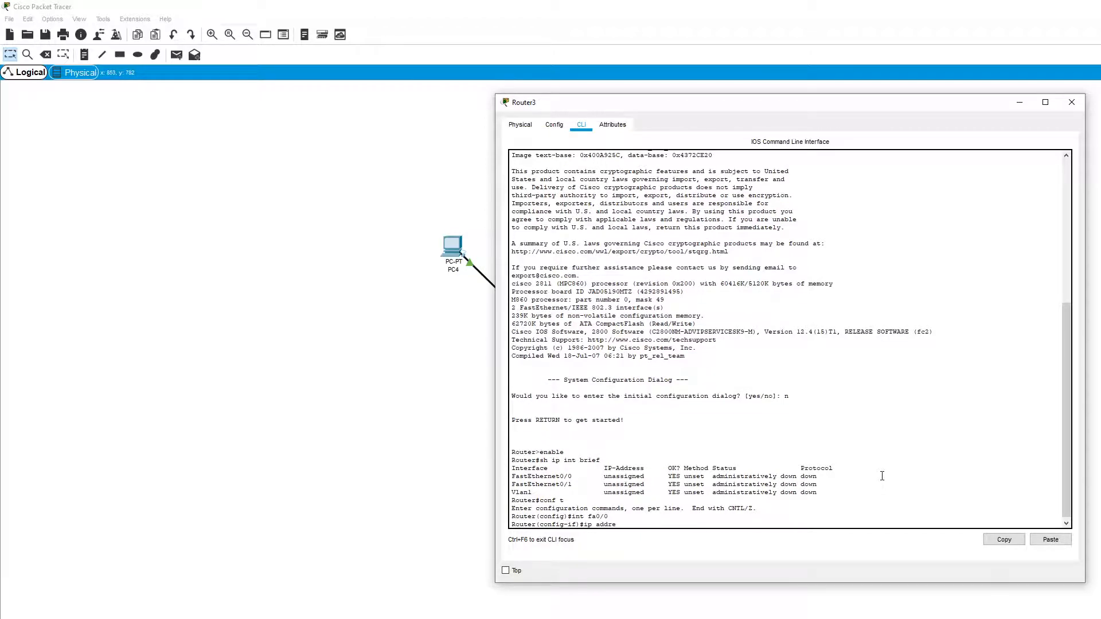
type("ss 192.168.0.1 255.255.255.0")
key("Return")
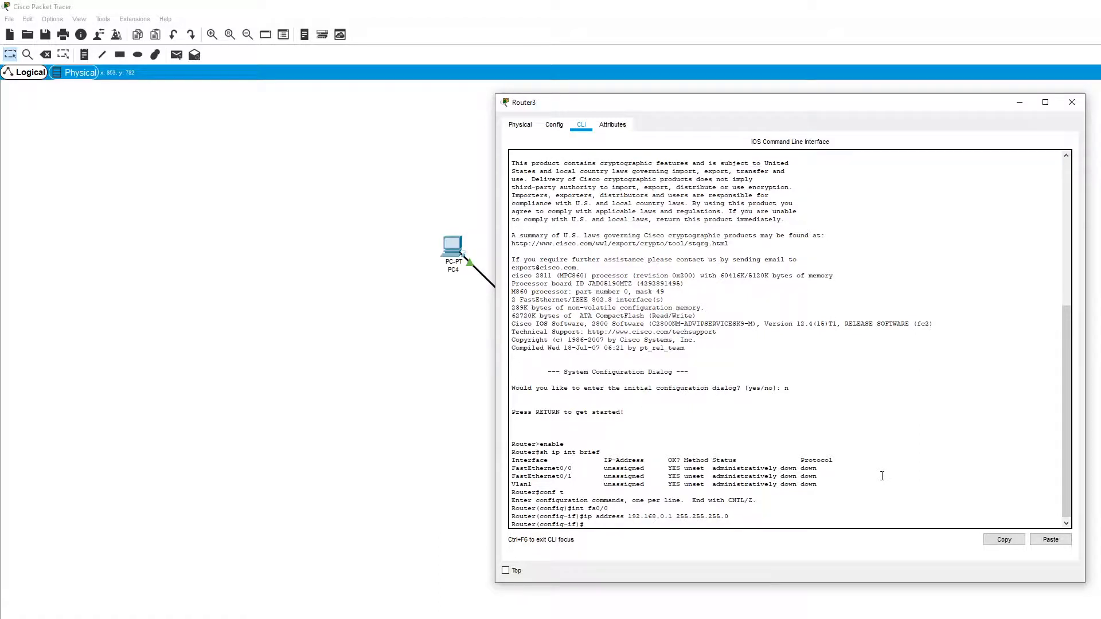
- Leave configuration mode and check the address and status of FastEthernet0/0 with sh ip int brief
type("exit")
key("Return")
type("er(config)#e")
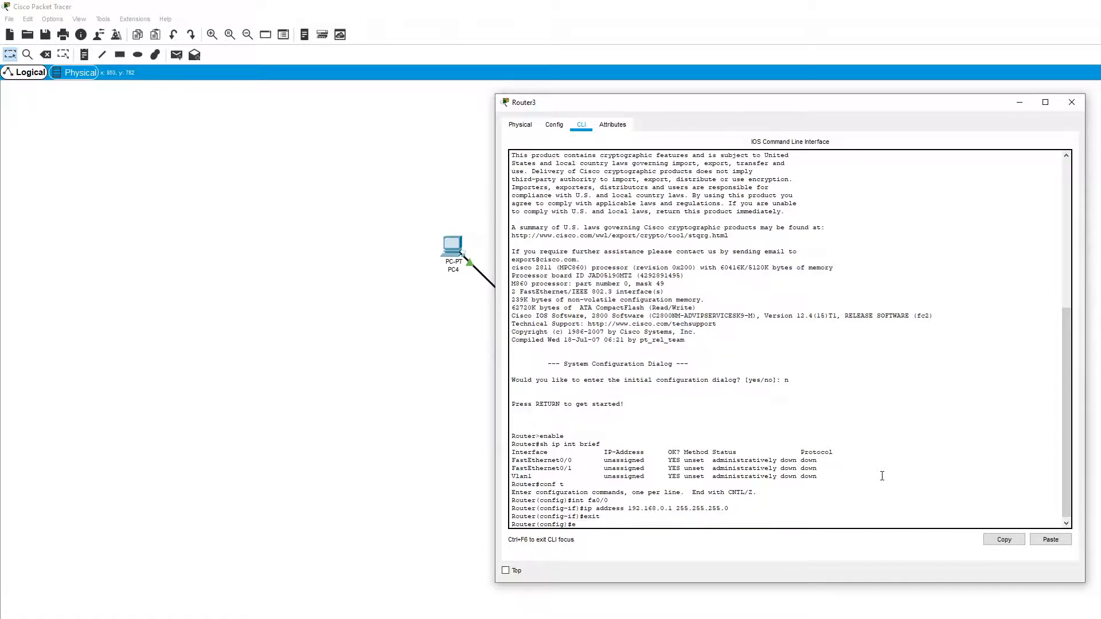
type("xit")
key("Return")
type("sh")
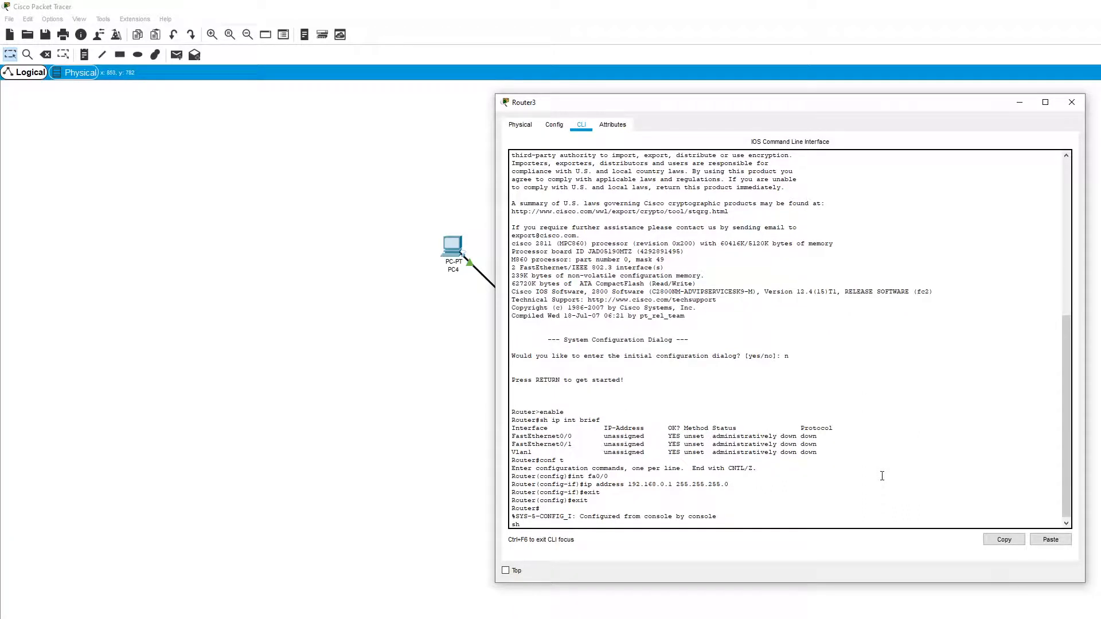
type(" ip int bvrief")
key("Return")
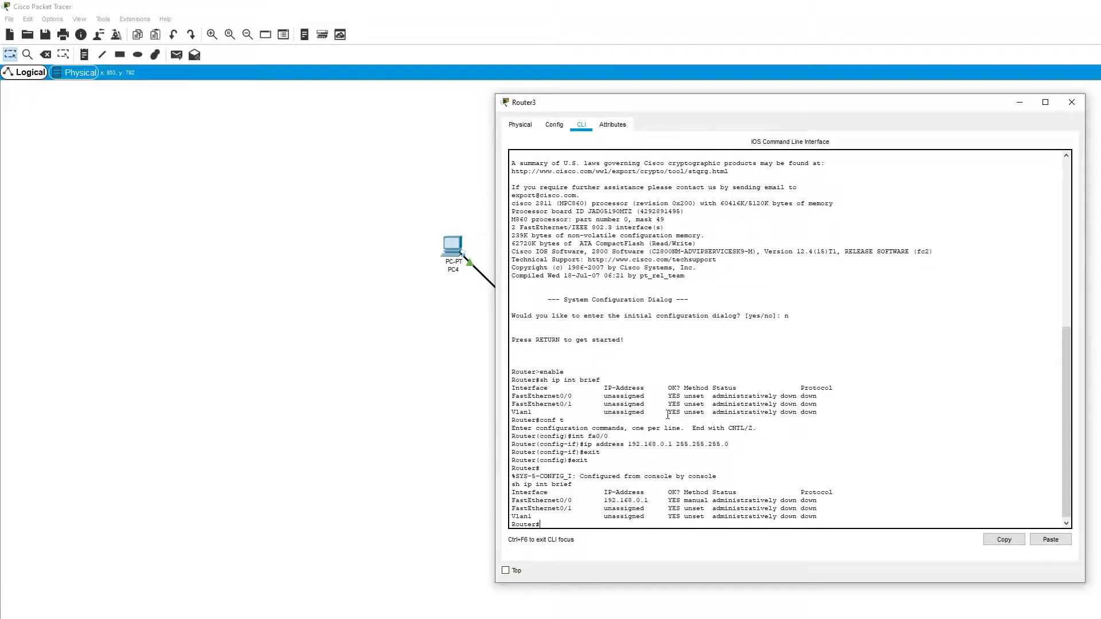
left_click_drag(820, 500, 781, 503)
left_click(819, 514)
- Enable interface fa0/0 with no shut, check its link in the topology, and return to global configuration mode
type("conf t")
key("Return")
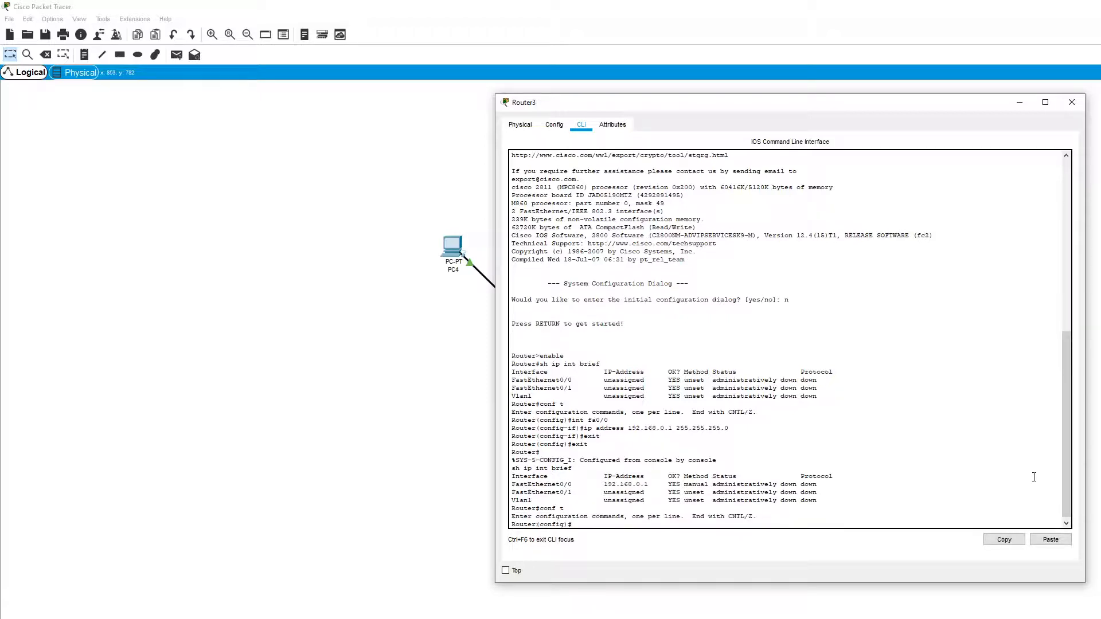
type("int fa0/0")
key("Return")
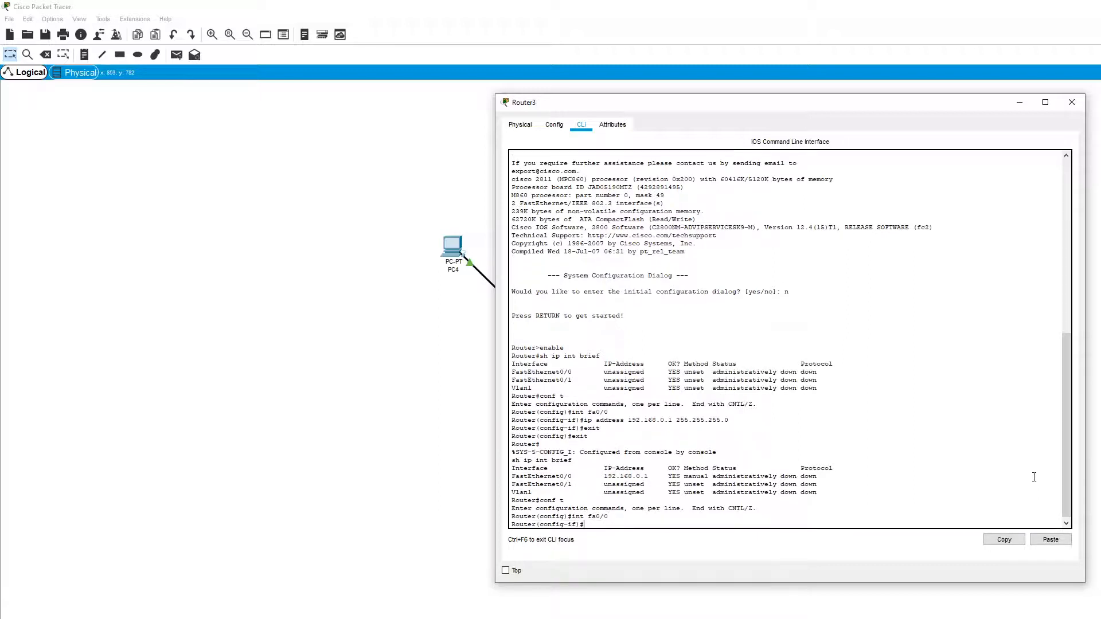
type("no shut")
key("Return")
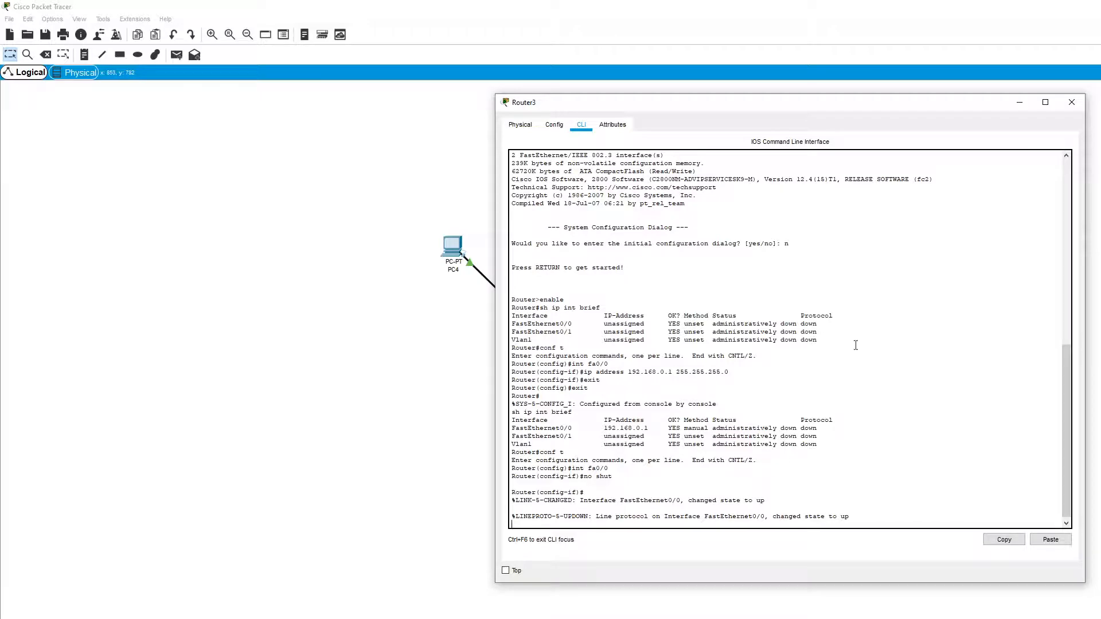
left_click_drag(781, 107, 1055, 132)
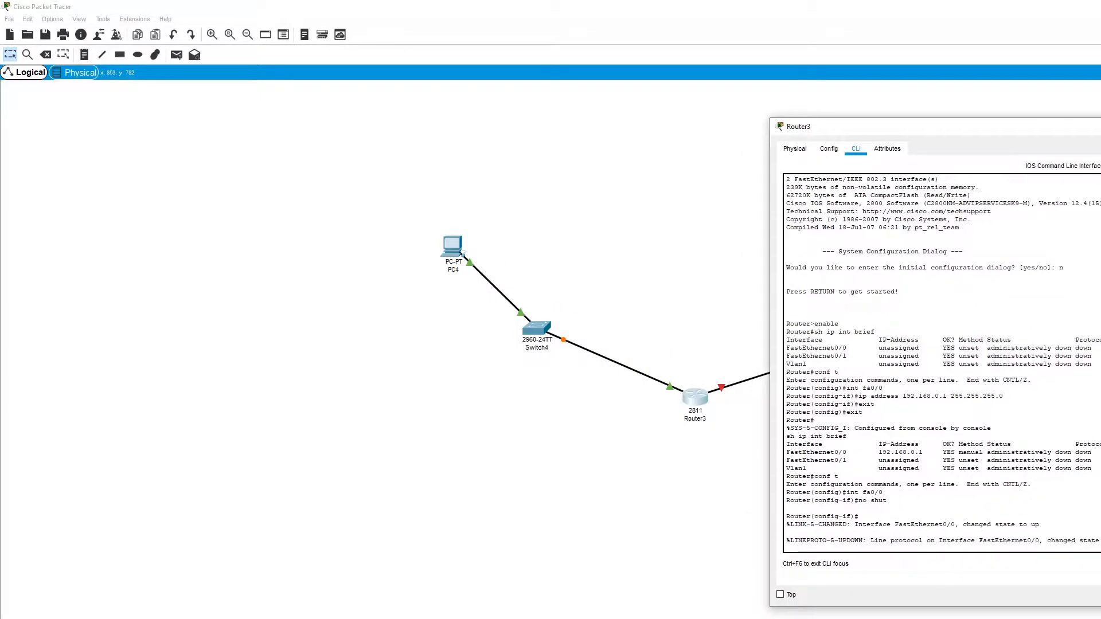
key("Return")
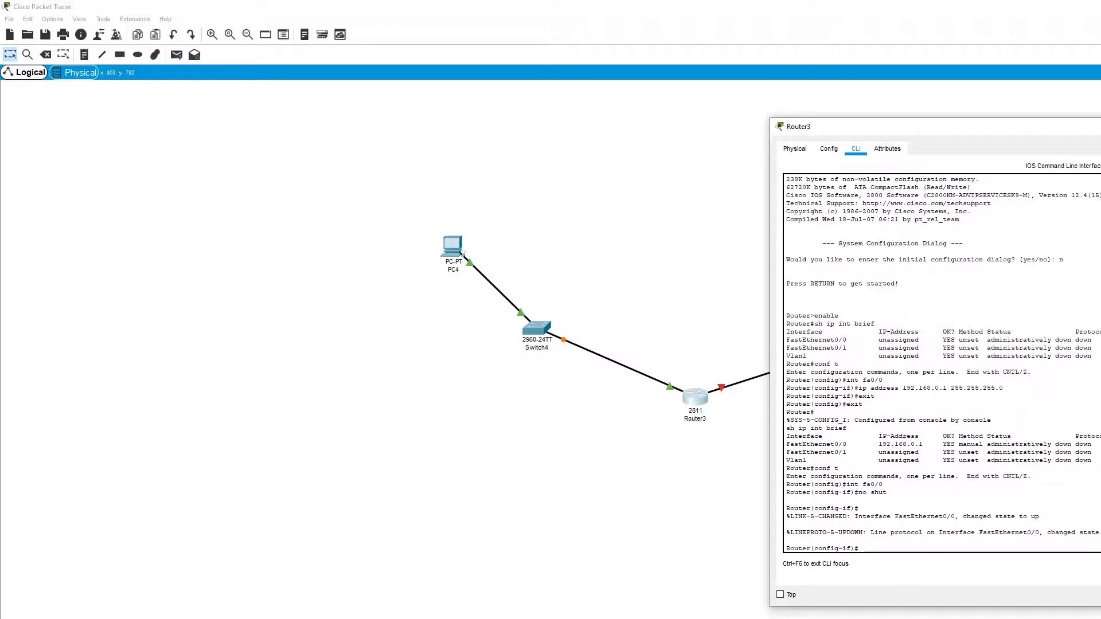
type("exit")
key("Return")
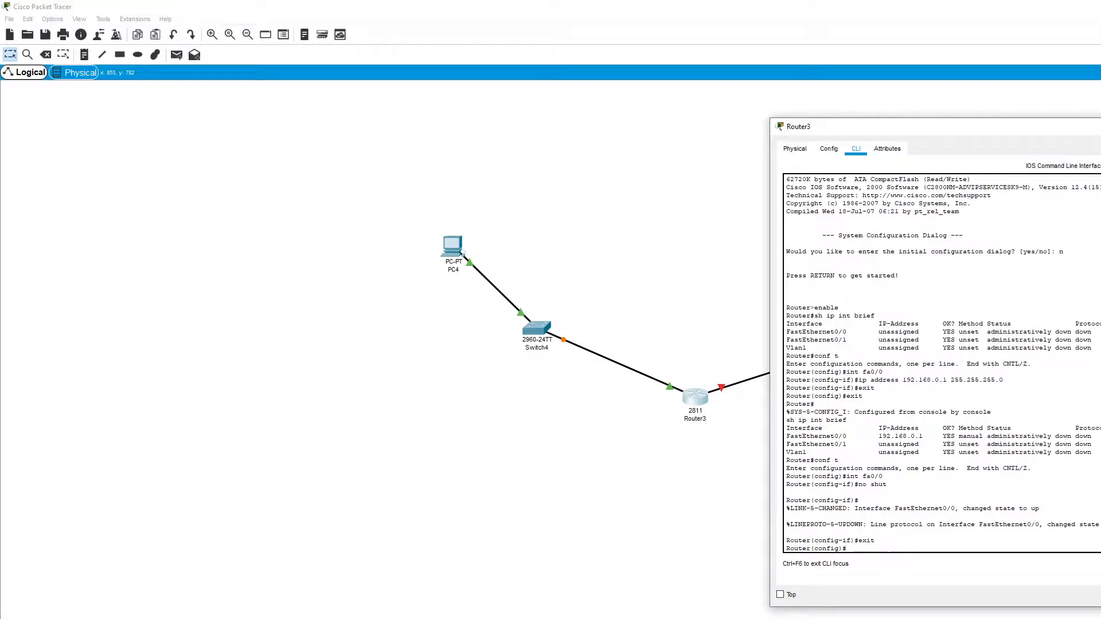
- Ping PC4 at 192.168.0.10 from Router3's global configuration mode using do ping
type("eixt")
key("Return")
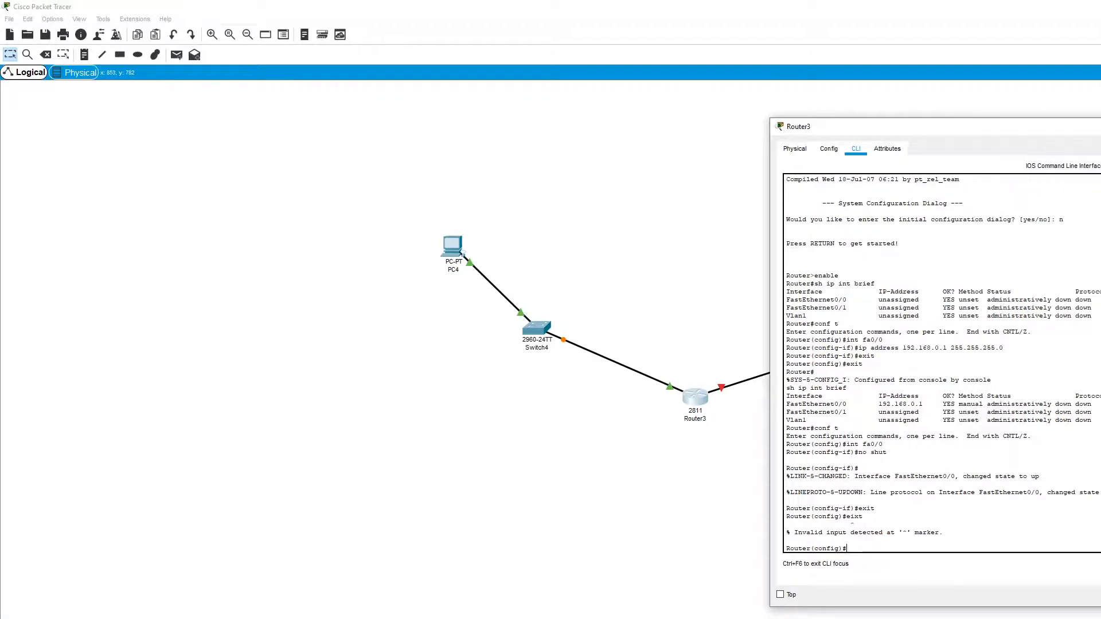
type("exi")
key("BackSpace")
key("BackSpace")
key("BackSpace")
type("do ping 192.168.0.10")
key("Return")
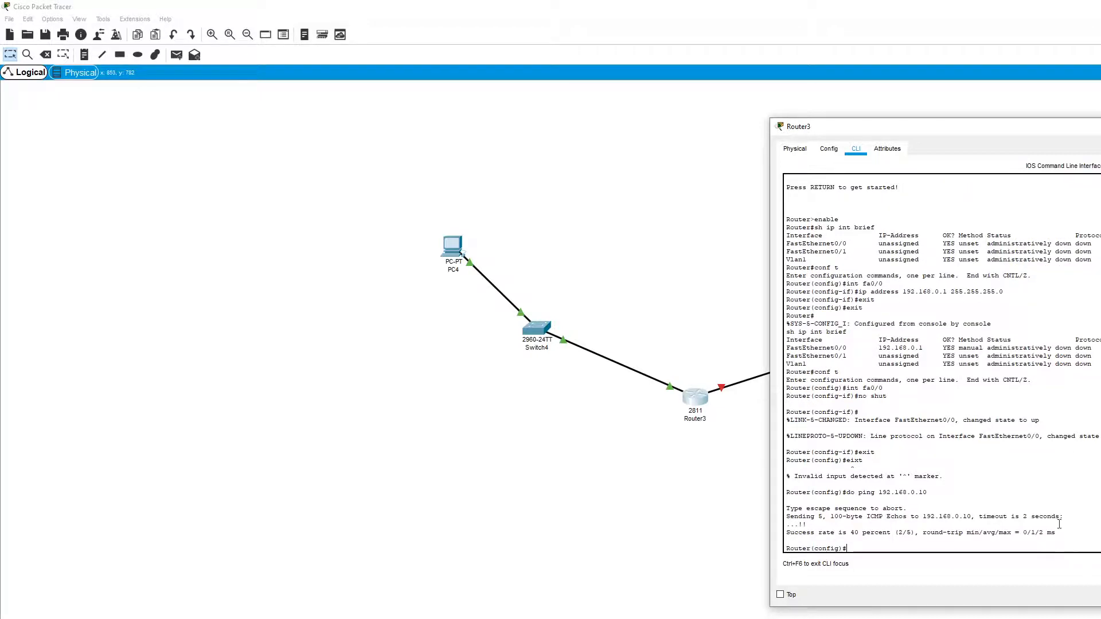
- Examine the ping's success rate, repeat the ping to 192.168.0.10, and clear the router window from the topology
left_click_drag(806, 532, 914, 532)
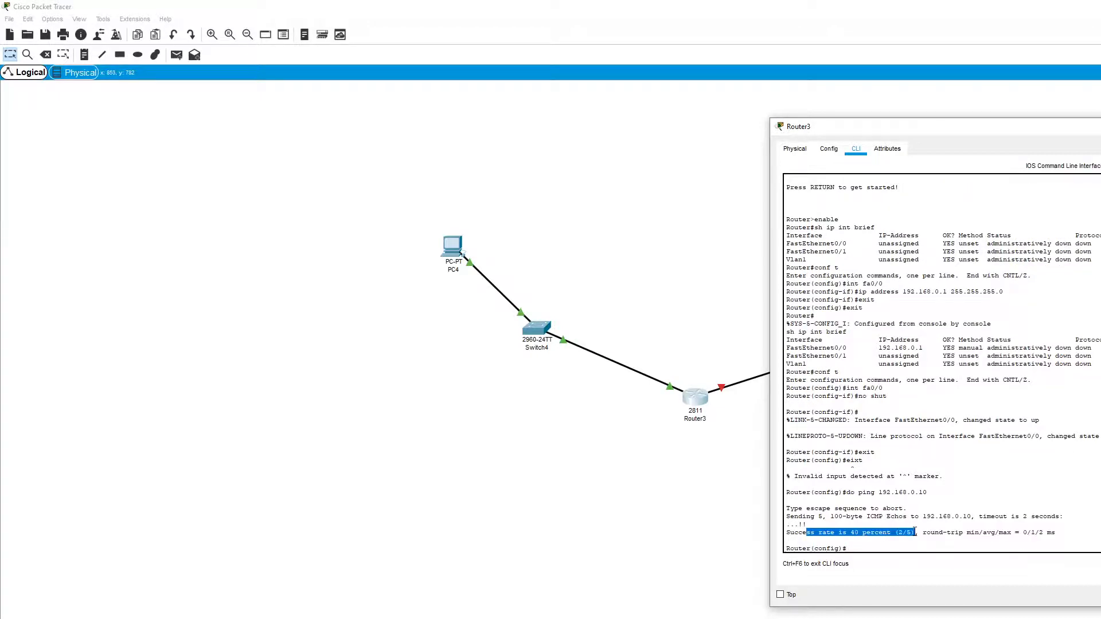
left_click(1072, 534)
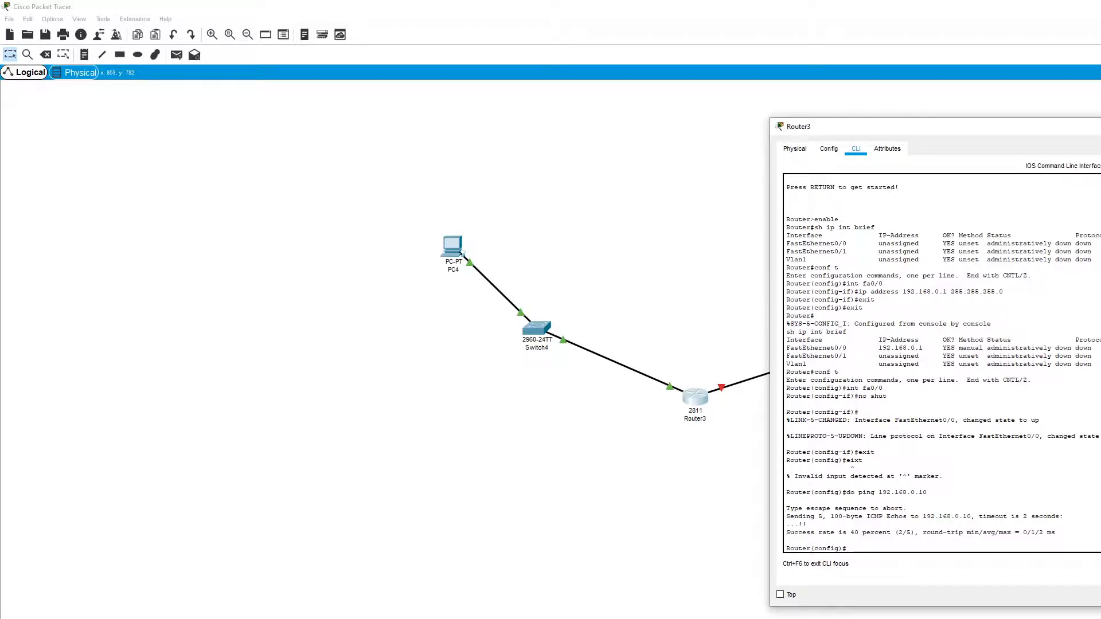
key("Up")
key("Return")
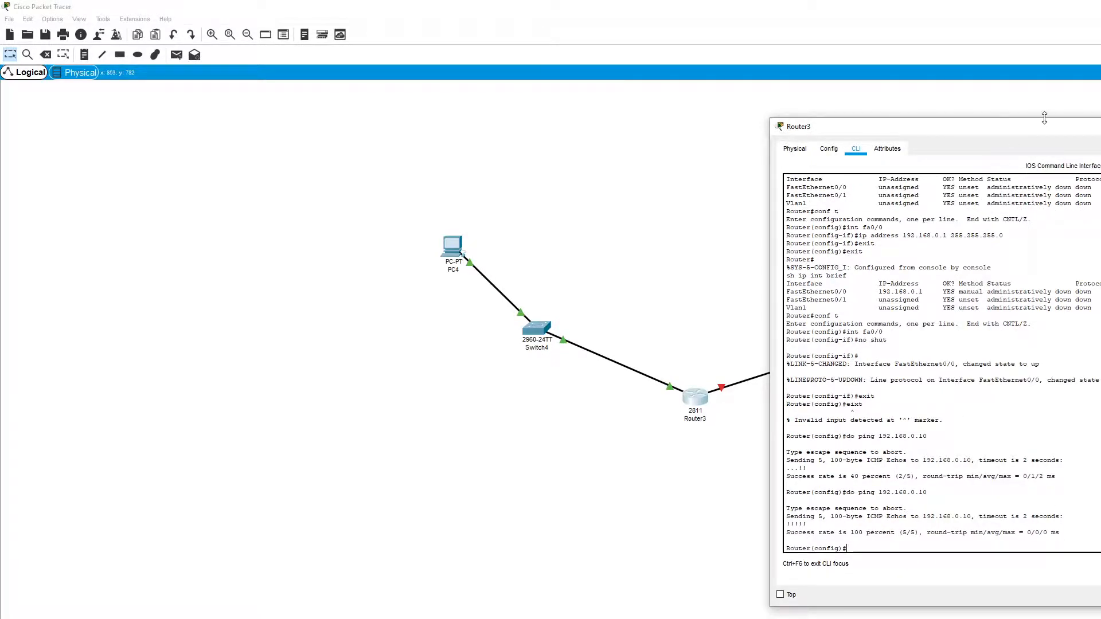
left_click_drag(1047, 128, 893, 115)
left_click(458, 398)
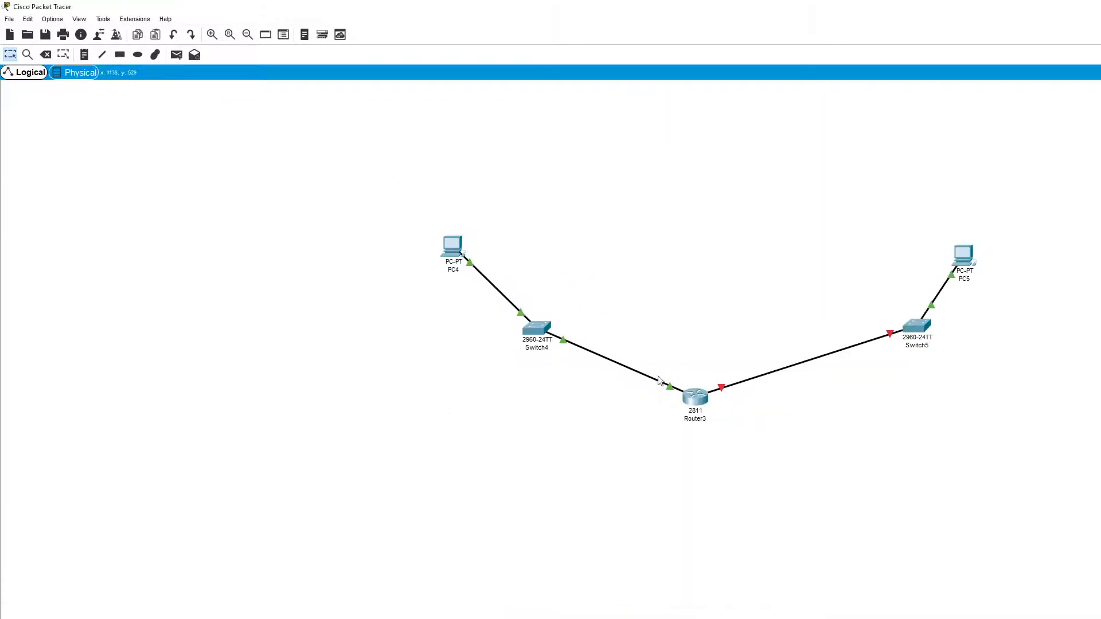
- Ping the gateway 192.168.0.1 again from PC4's command prompt, and move the PC window off the router
left_click(454, 249)
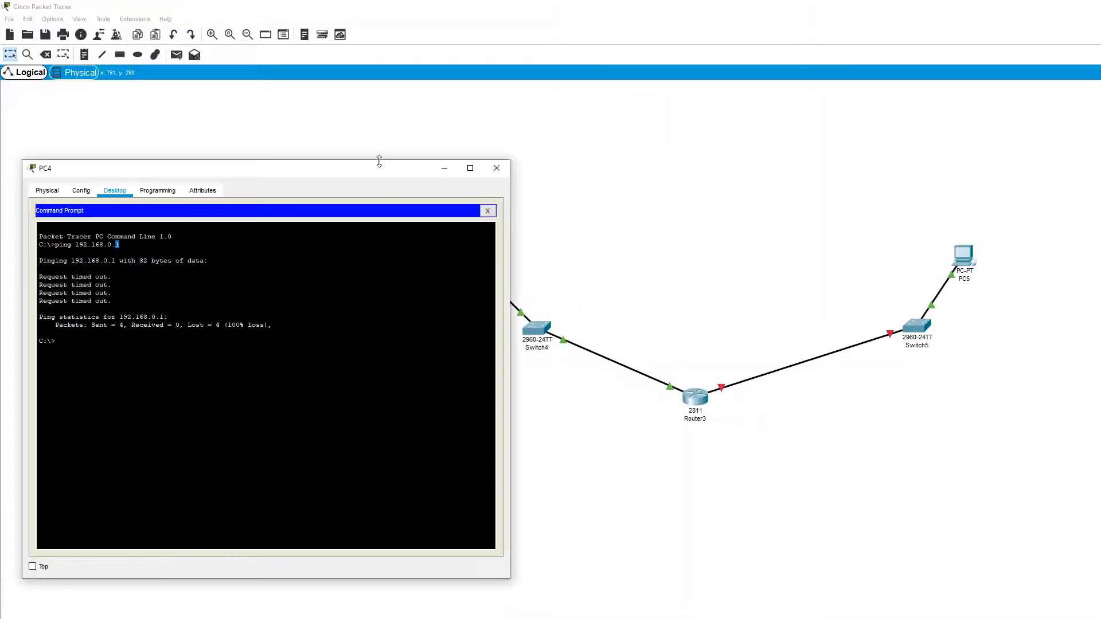
left_click_drag(381, 172, 711, 221)
key("Up")
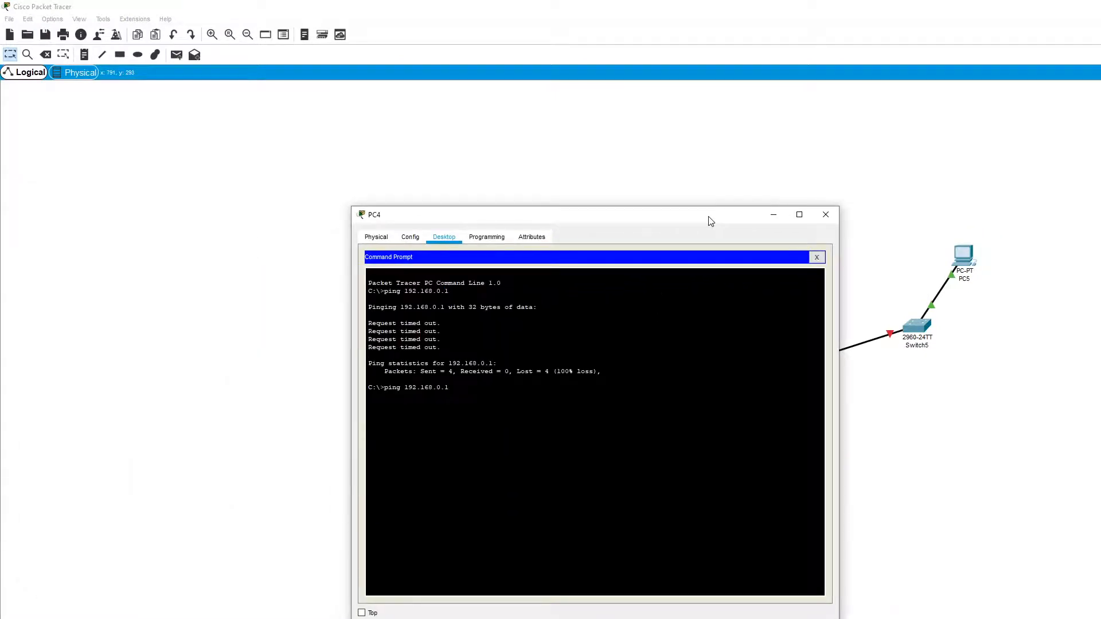
key("Return")
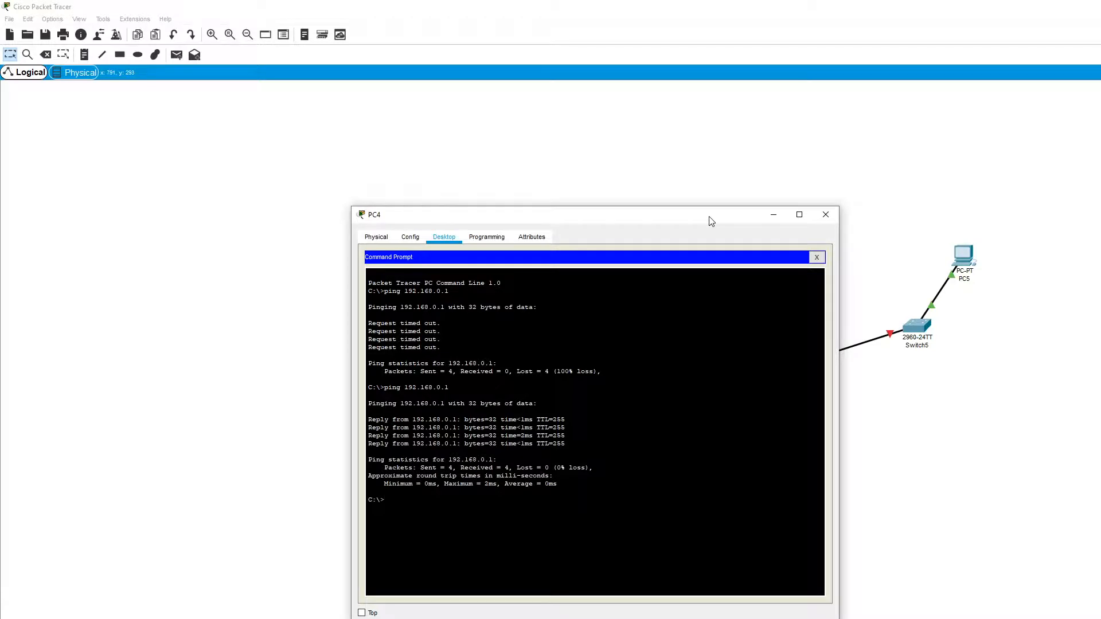
left_click_drag(711, 221, 514, 282)
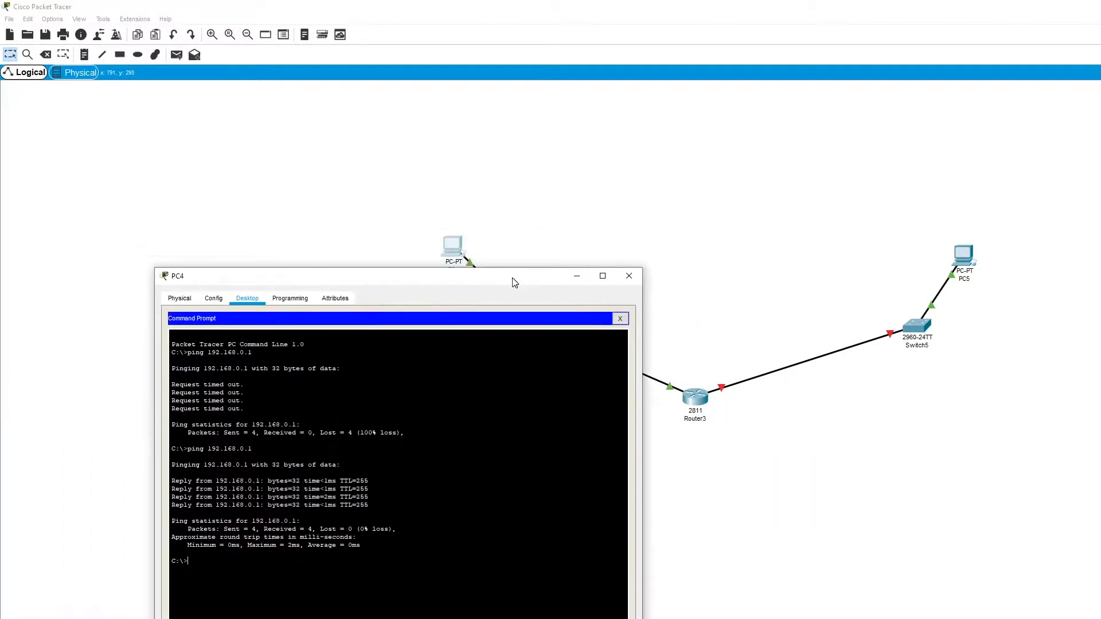
- Set PC5's FastEthernet0 static IP address to 192.168.1.10 with subnet mask 255.255.255.0
left_click(962, 256)
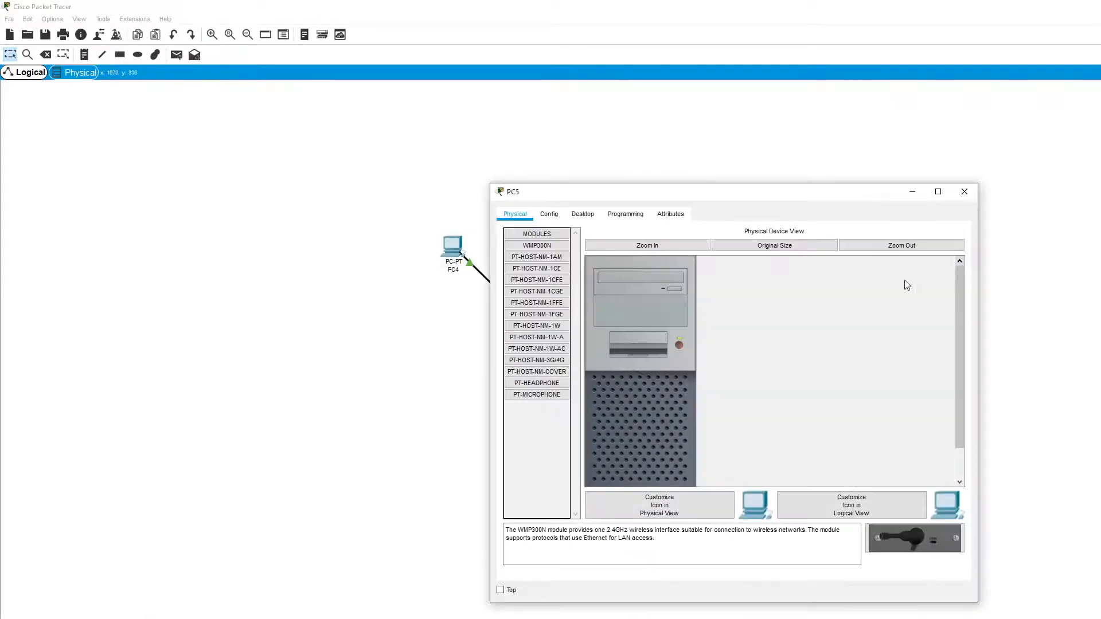
left_click(583, 214)
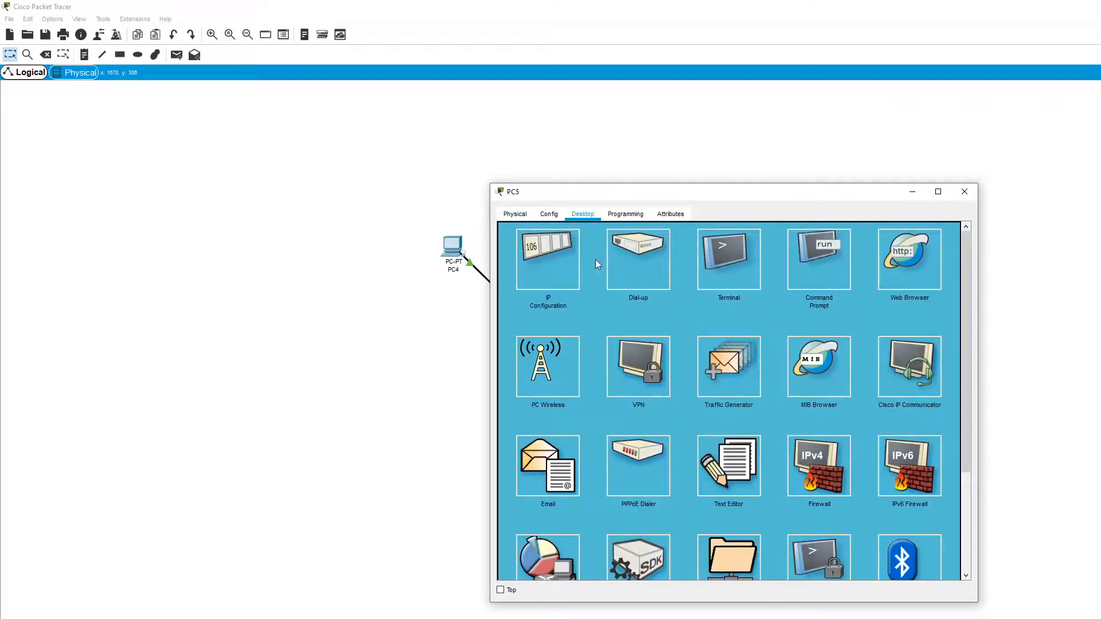
left_click(542, 235)
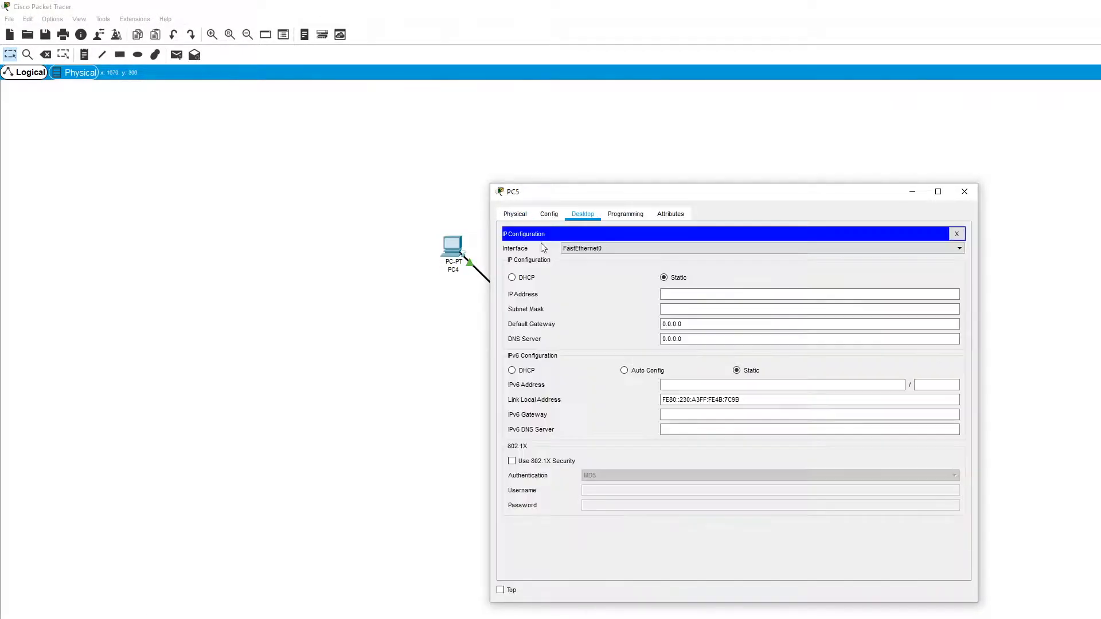
left_click(725, 342)
left_click(513, 217)
left_click(549, 214)
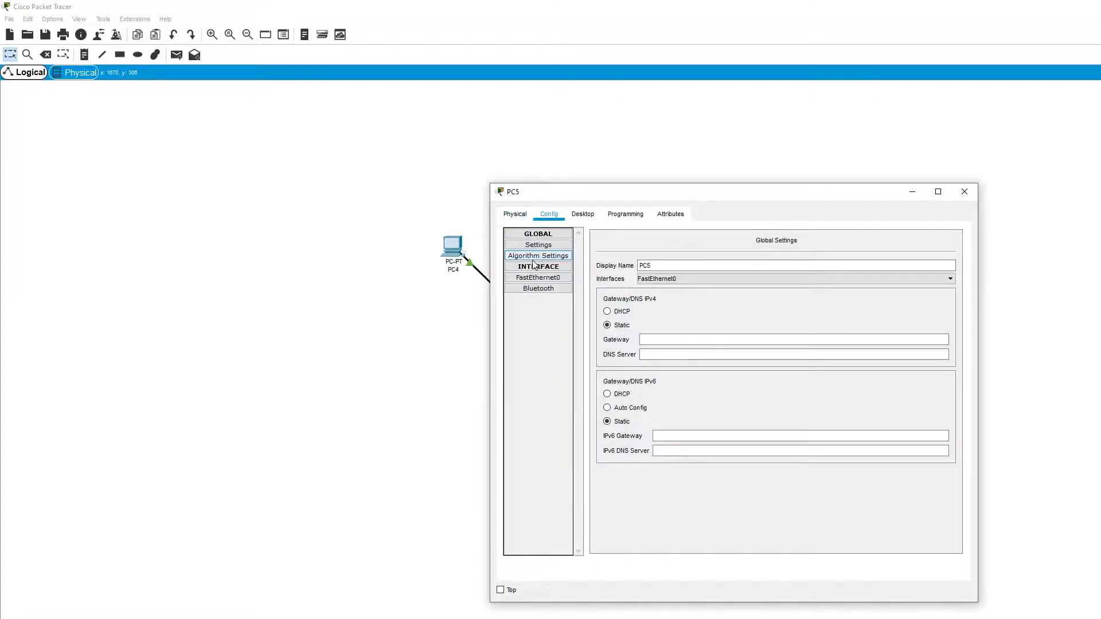
left_click(531, 278)
left_click(799, 325)
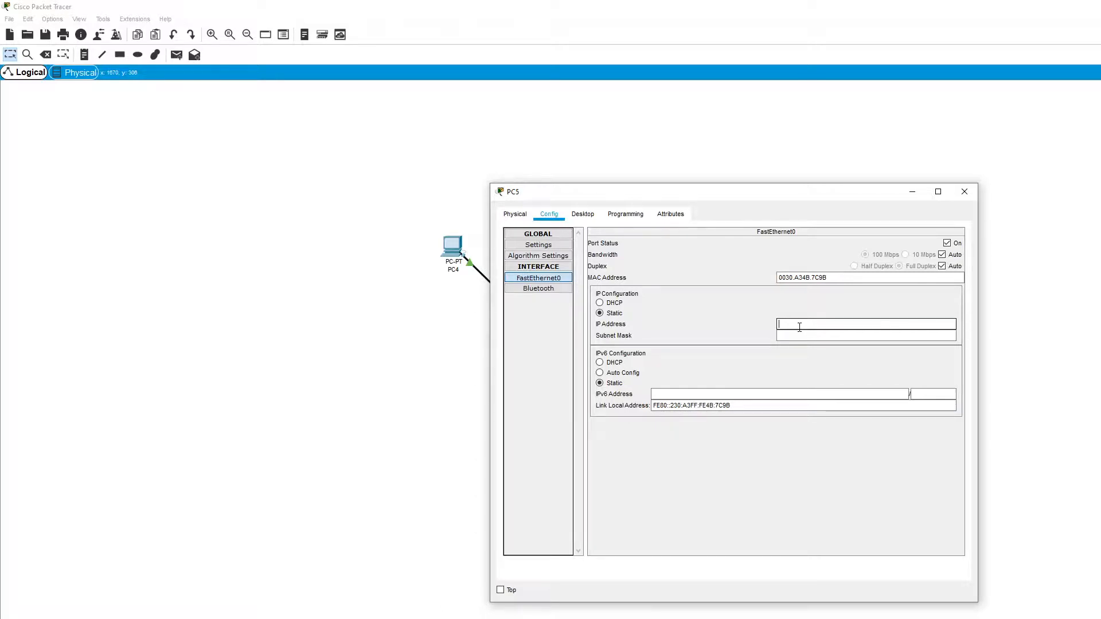
type("192.")
type("168.1.10")
key("Tab")
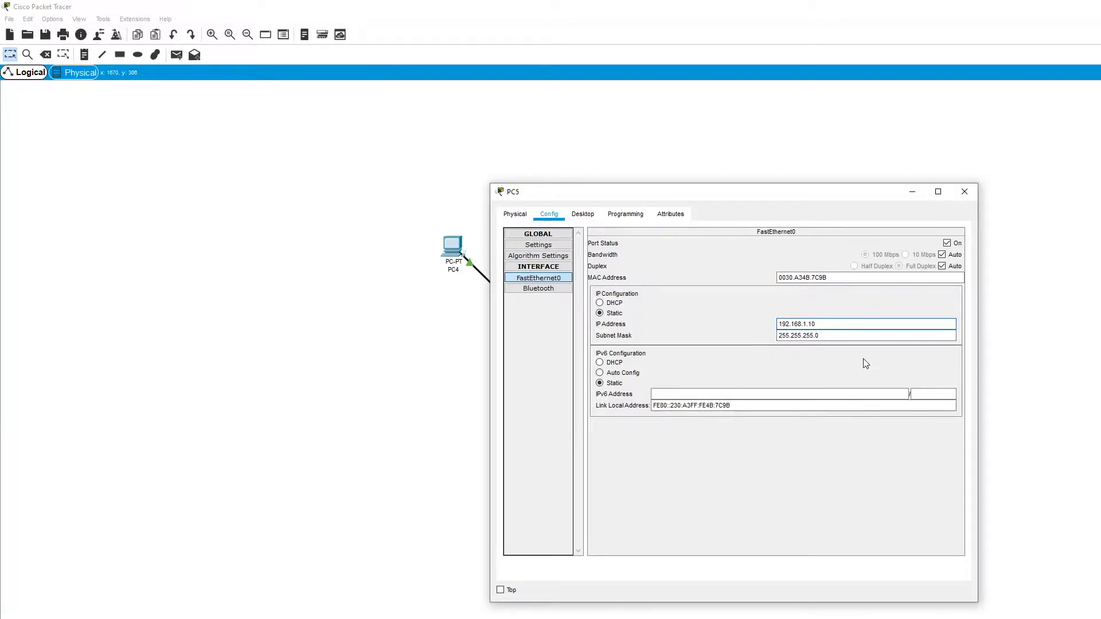
- Set PC5's static IPv4 default gateway to 192.168.0.1 and review the PC's IP configuration
left_click(530, 247)
left_click(656, 339)
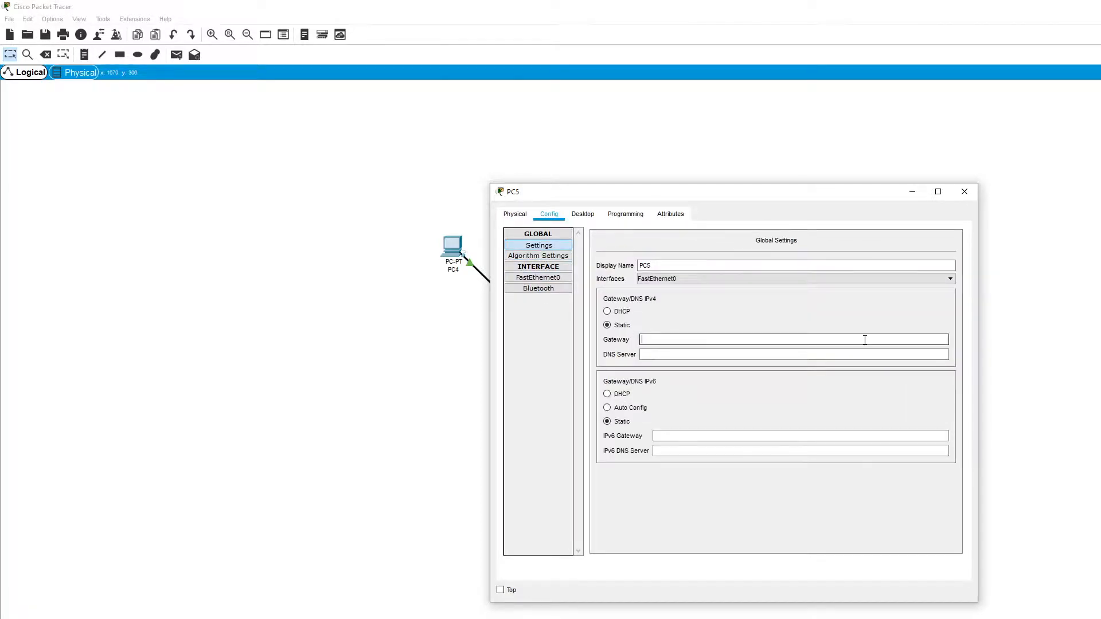
type("192.168.0.1")
left_click(582, 216)
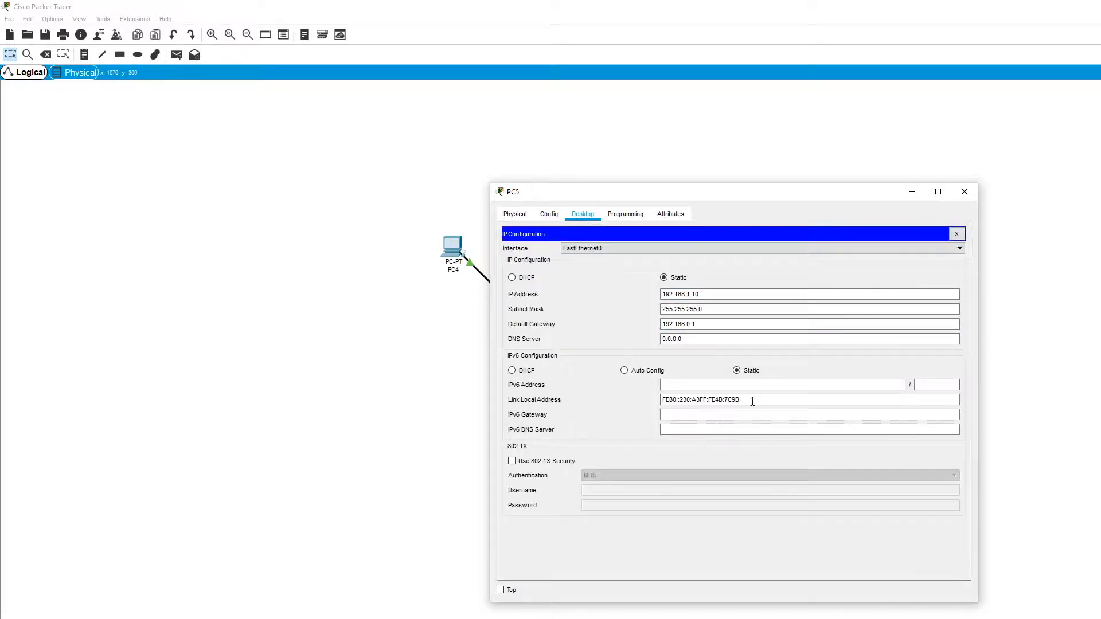
left_click(503, 216)
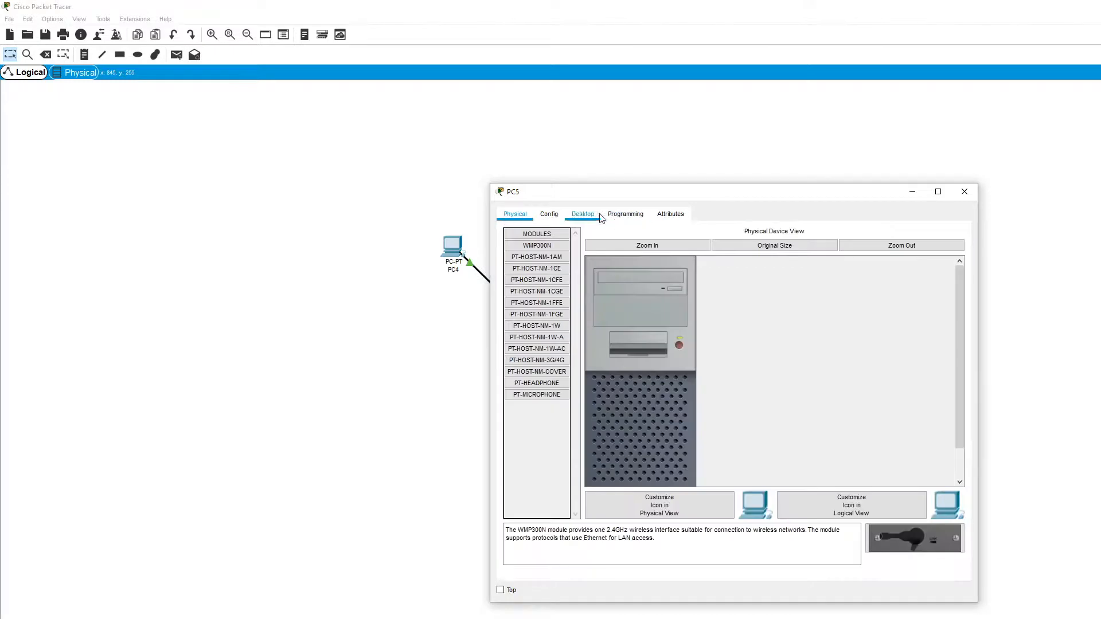
left_click(576, 216)
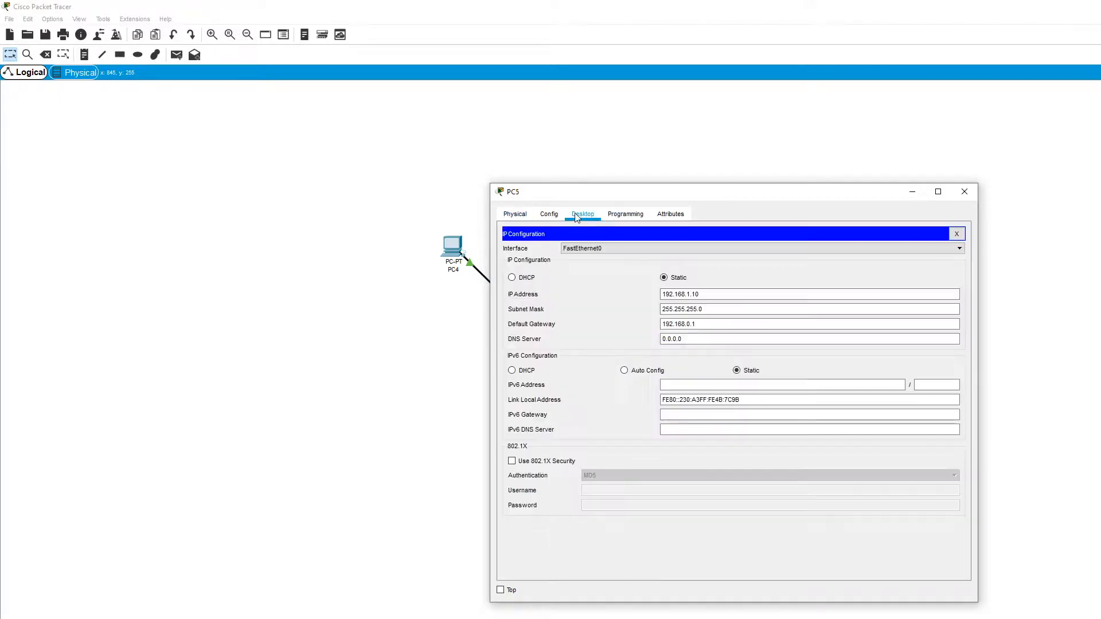
- Ping the router gateway 192.168.1.1 from PC5's command prompt, moving the PC window clear of the devices
left_click(967, 197)
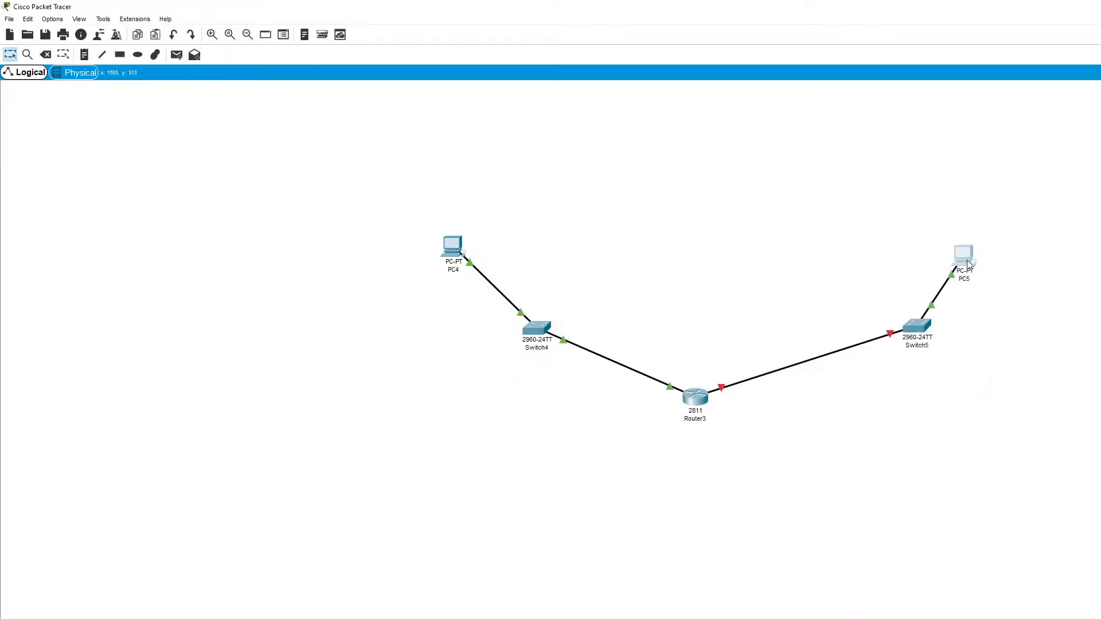
left_click(967, 264)
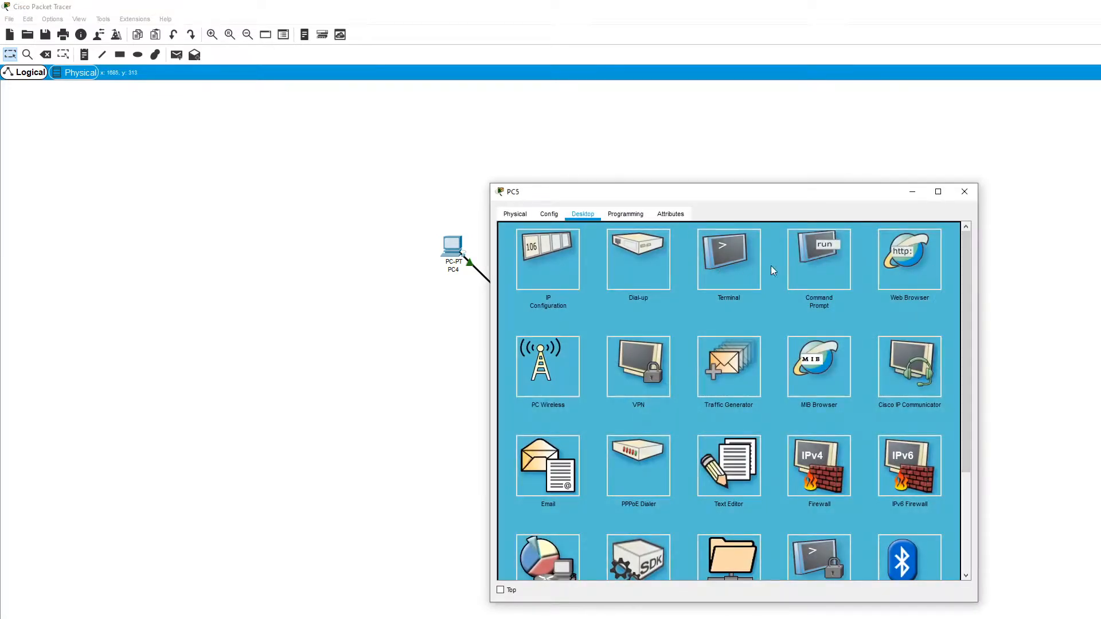
left_click(822, 254)
left_click_drag(732, 194, 1070, 240)
type("ping ")
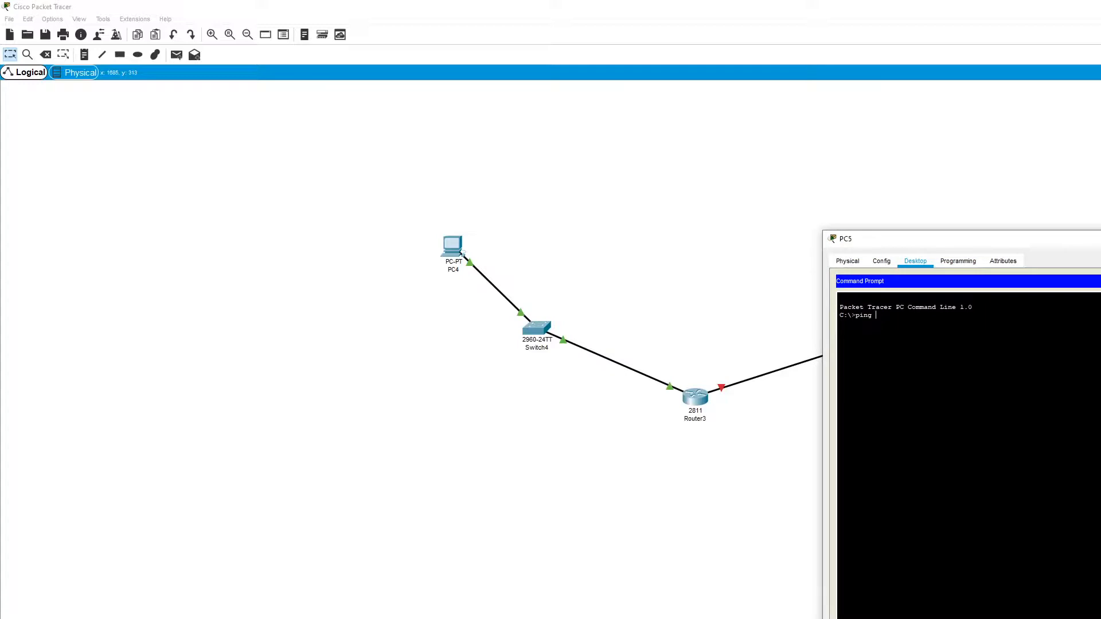
type("192.168.1.1")
key("Return")
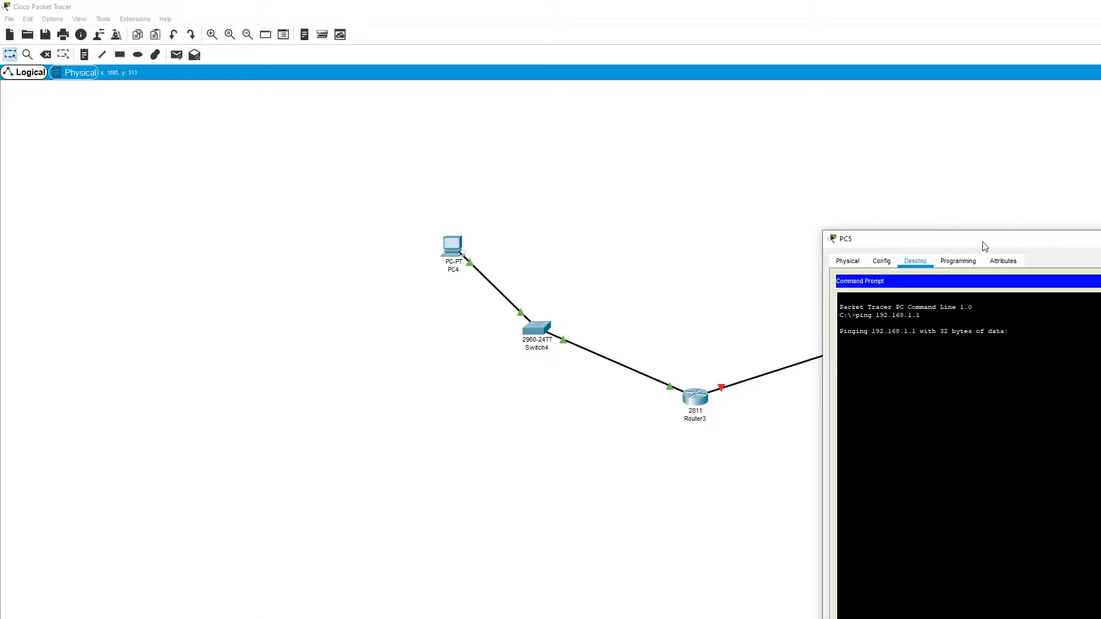
left_click_drag(983, 244, 474, 170)
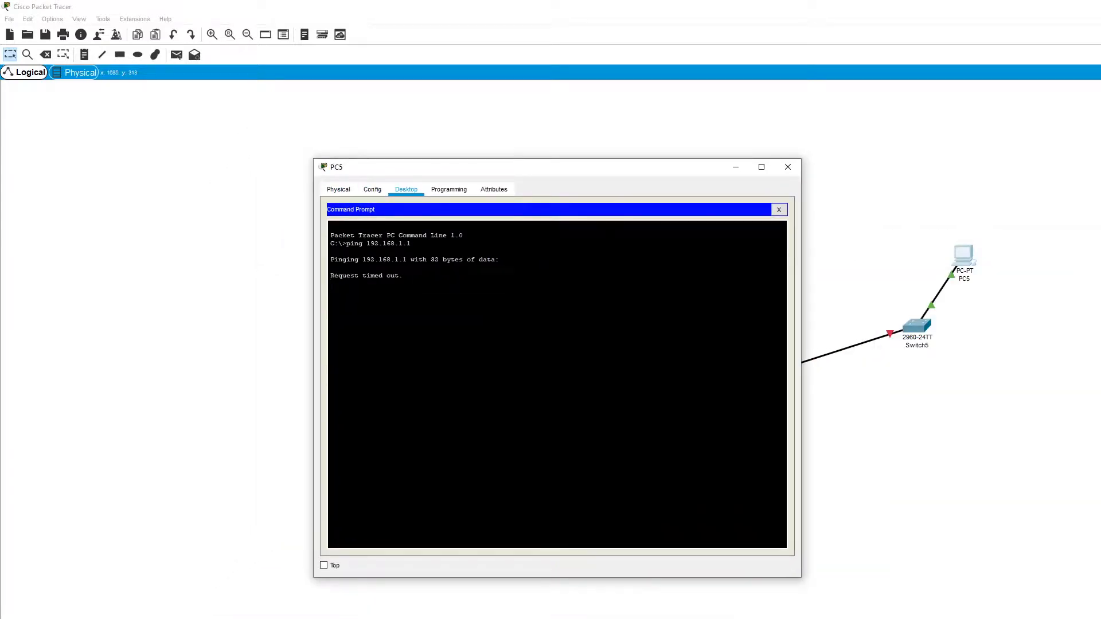
- Stop the running ping and display PC5's IP settings with ipconfig
key("ctrl+c")
type("ipconfig")
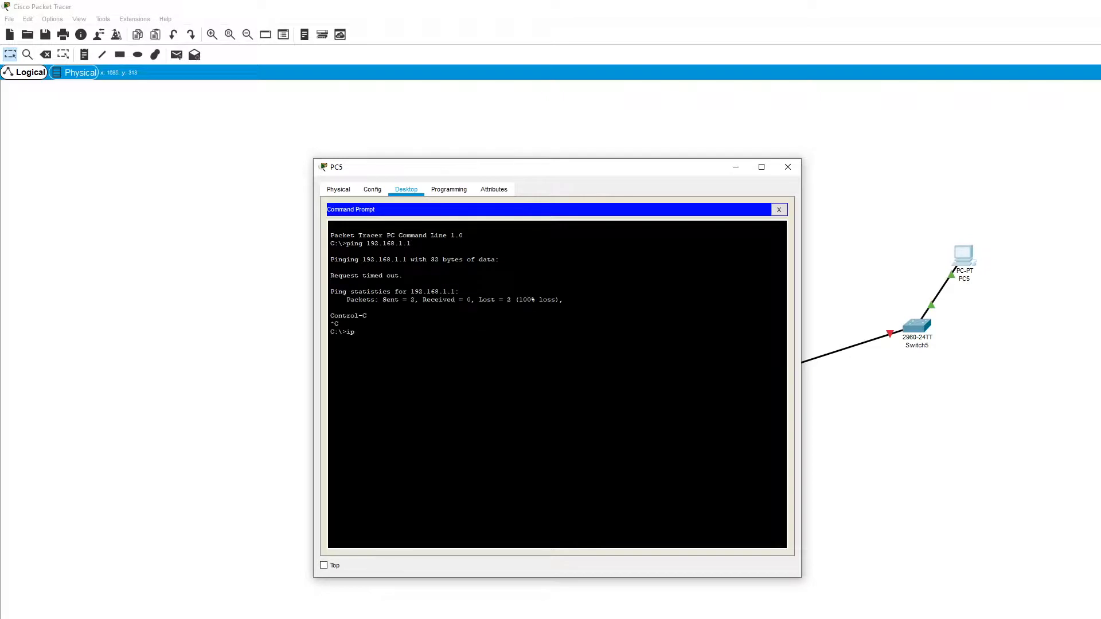
key("Return")
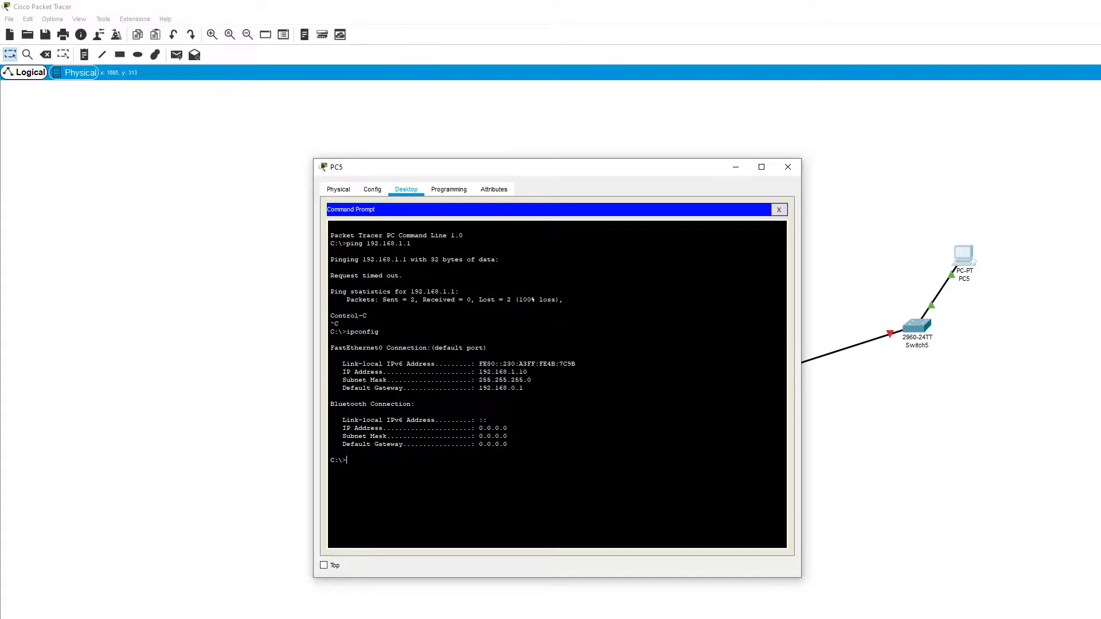
- Set PC5's static IPv4 gateway to 192.168.1.1 in its global settings and close the PC window
left_click(367, 192)
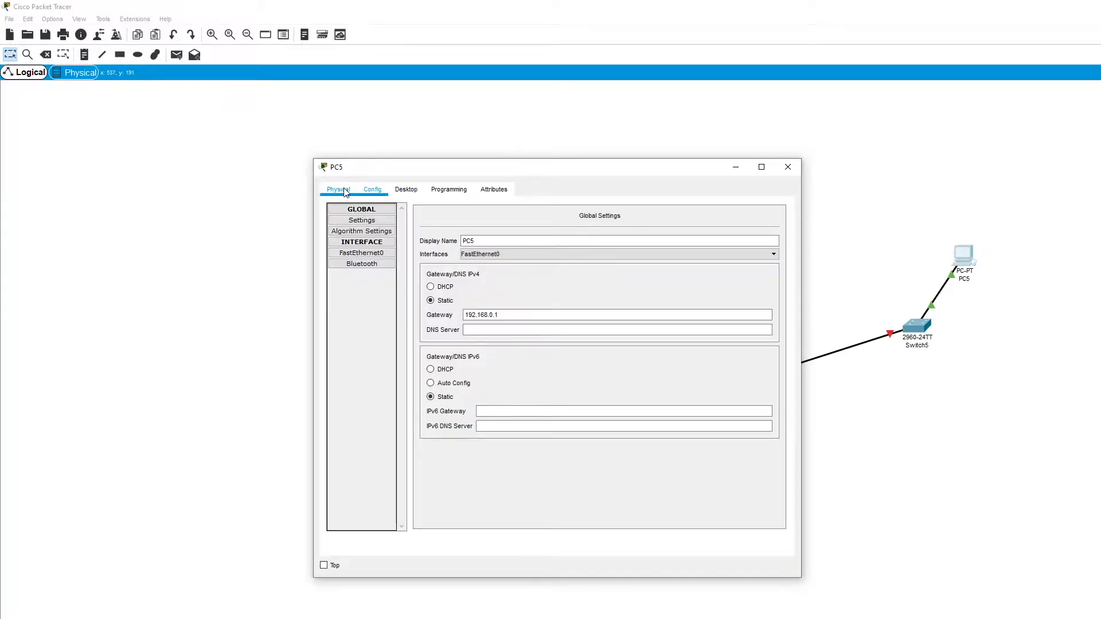
left_click(489, 315)
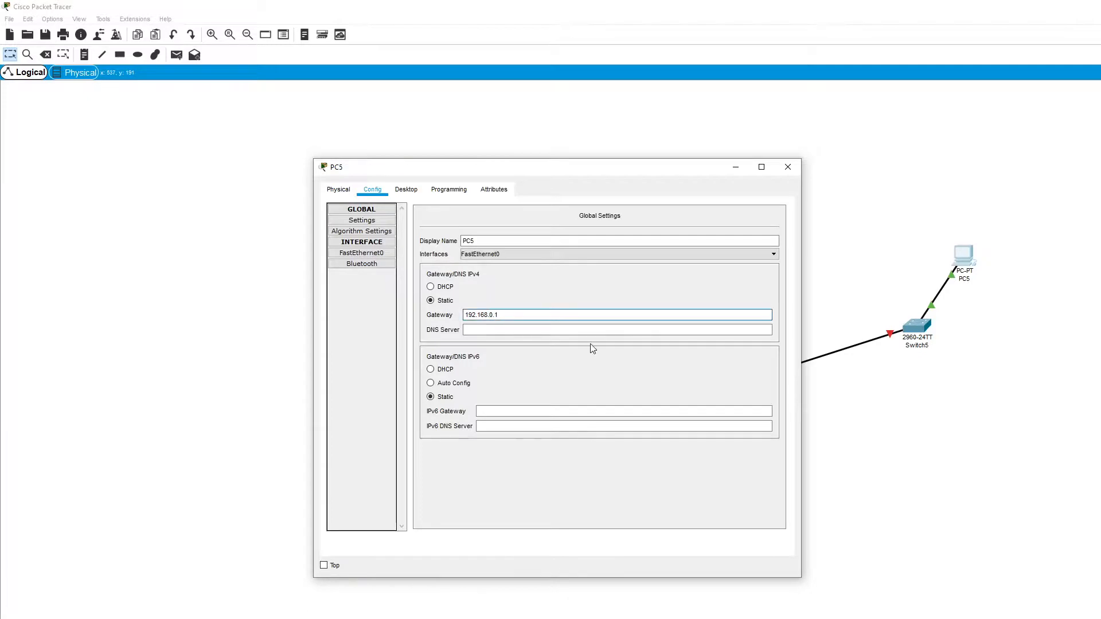
key("Delete")
type("1")
key("Return")
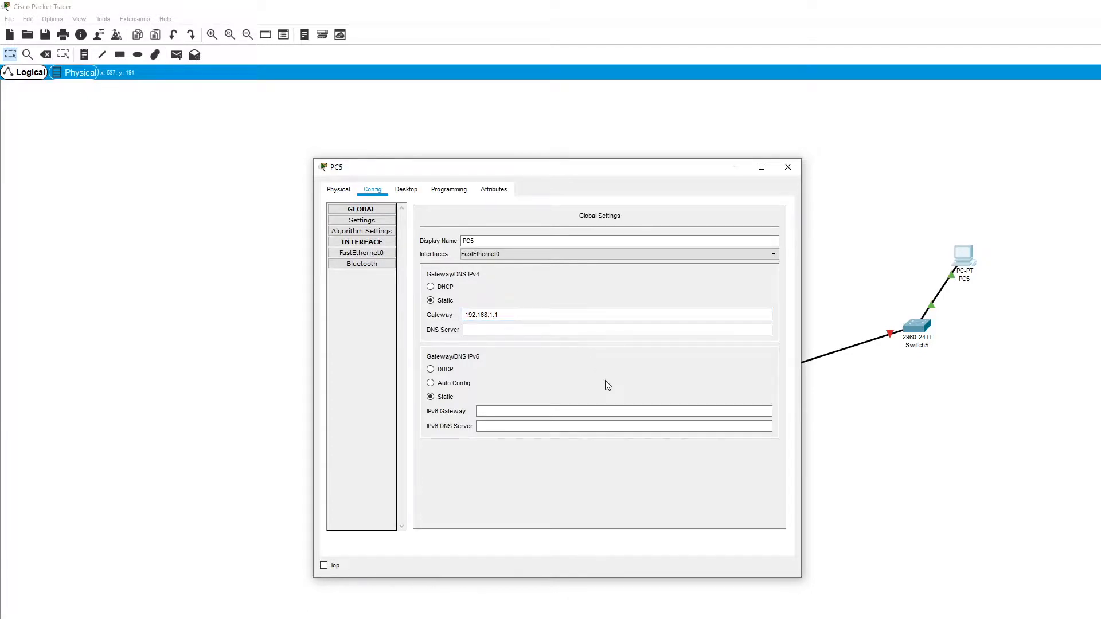
left_click(337, 191)
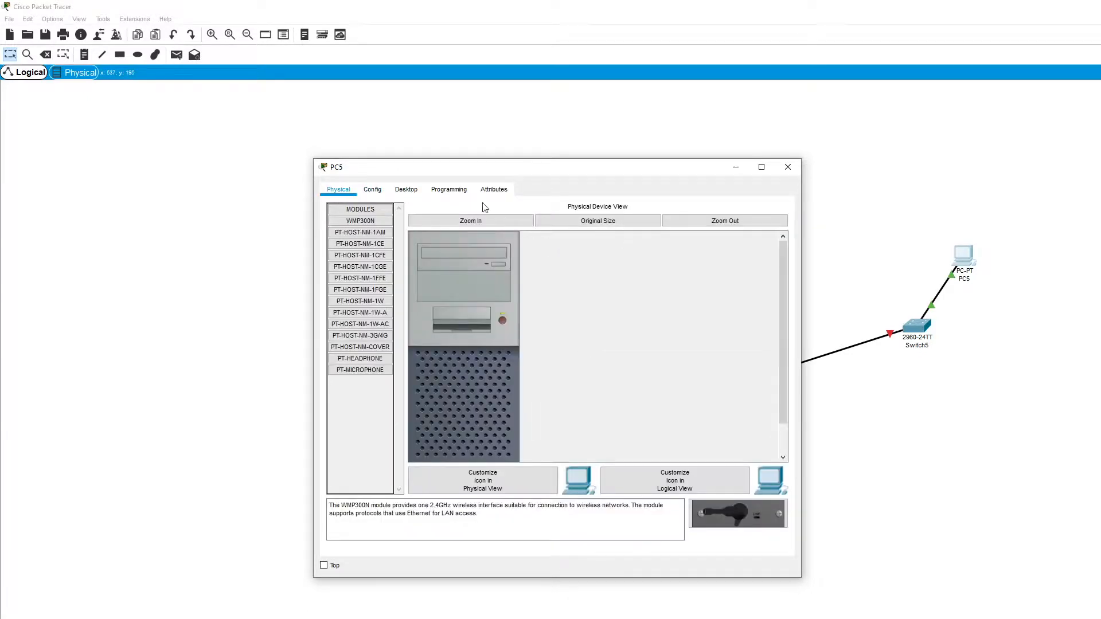
left_click(787, 167)
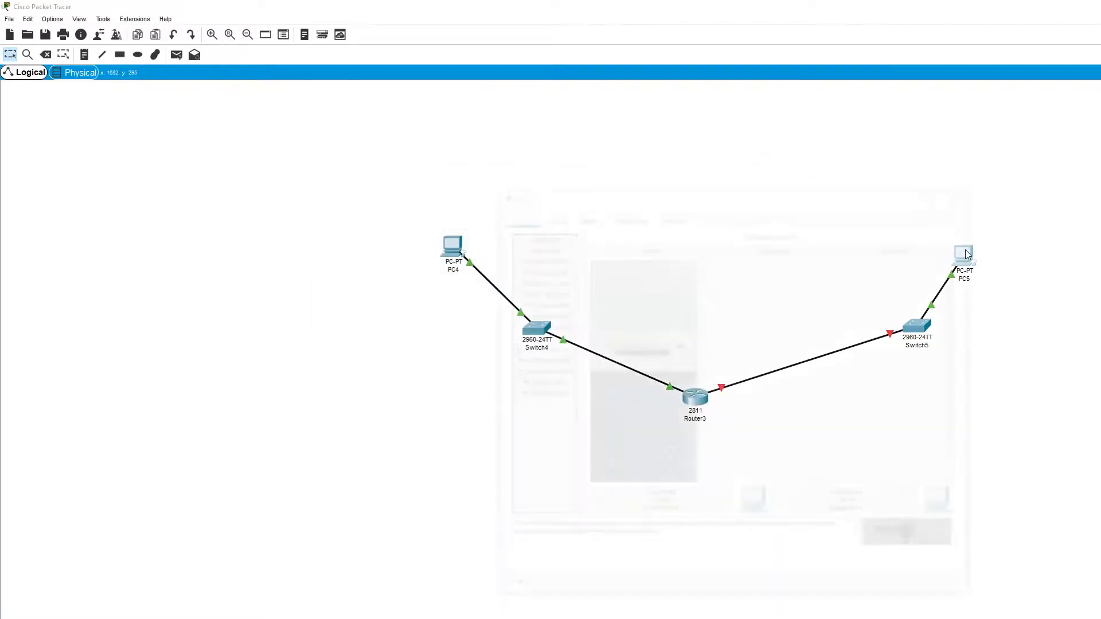
- Reopen PC5's command prompt and run ipconfig again to check its default gateway
left_click(967, 255)
left_click(583, 214)
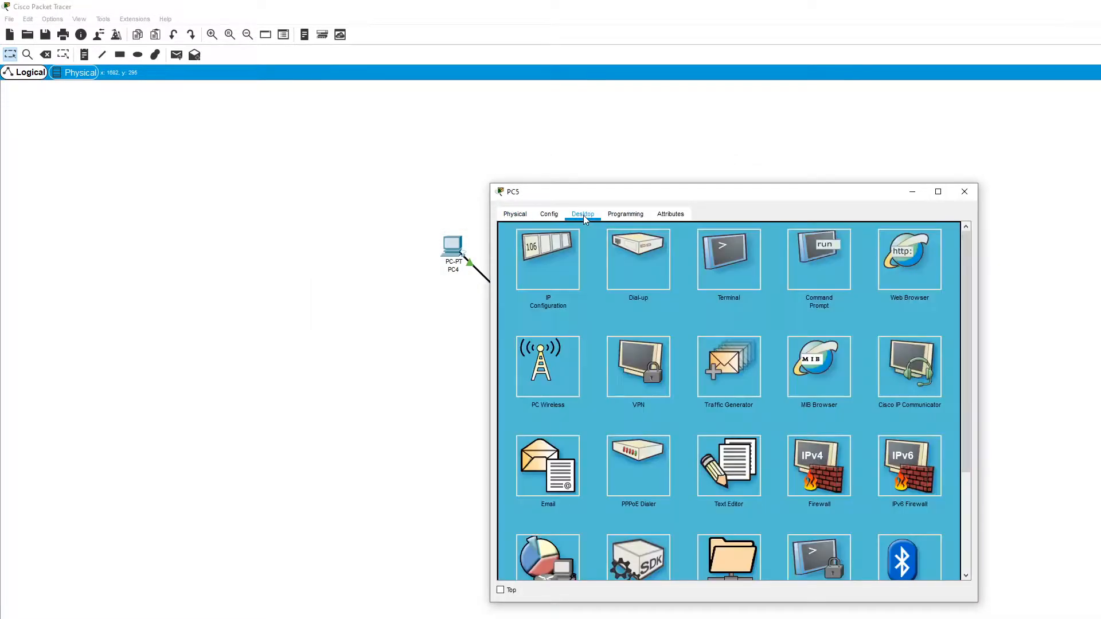
left_click(794, 252)
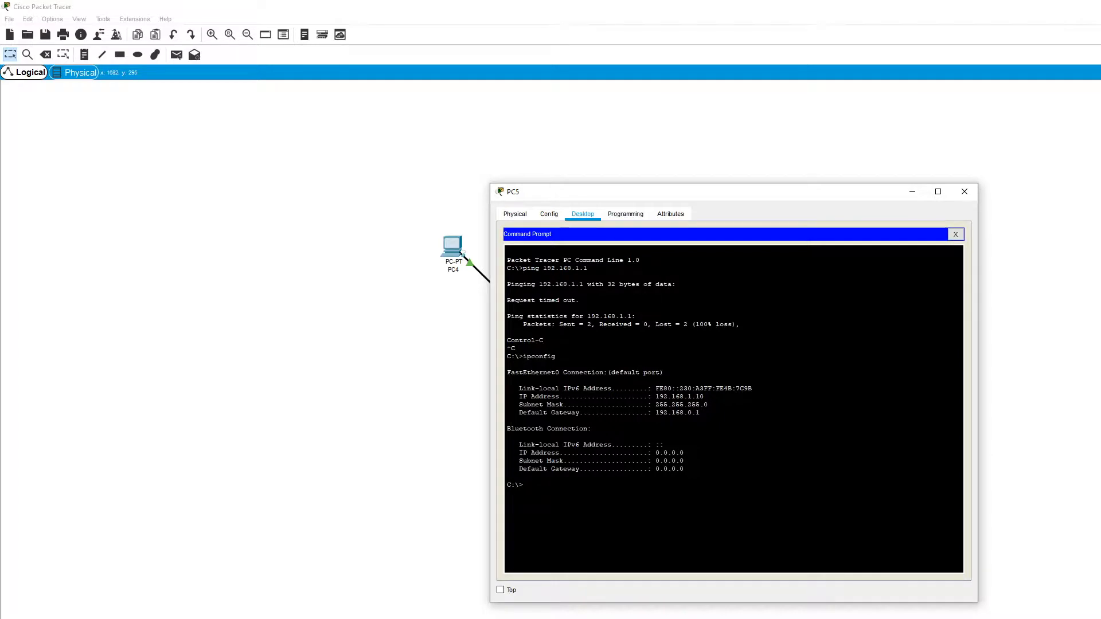
key("Up")
key("Return")
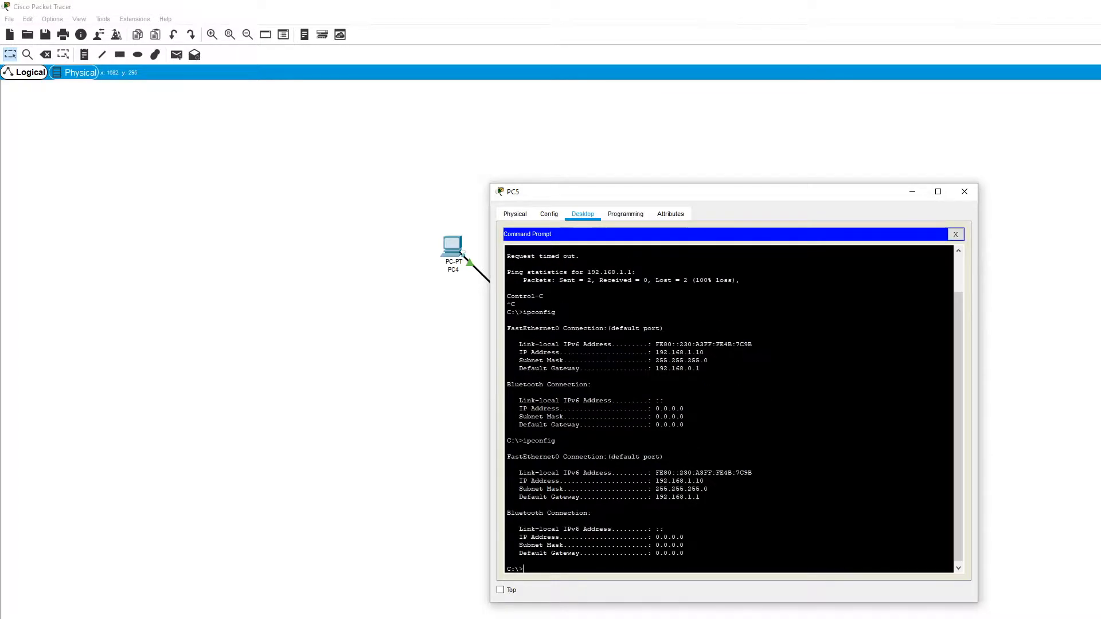
- Ping 192.168.1.1 again from PC5 and move its window off the router
type("ping 192.16")
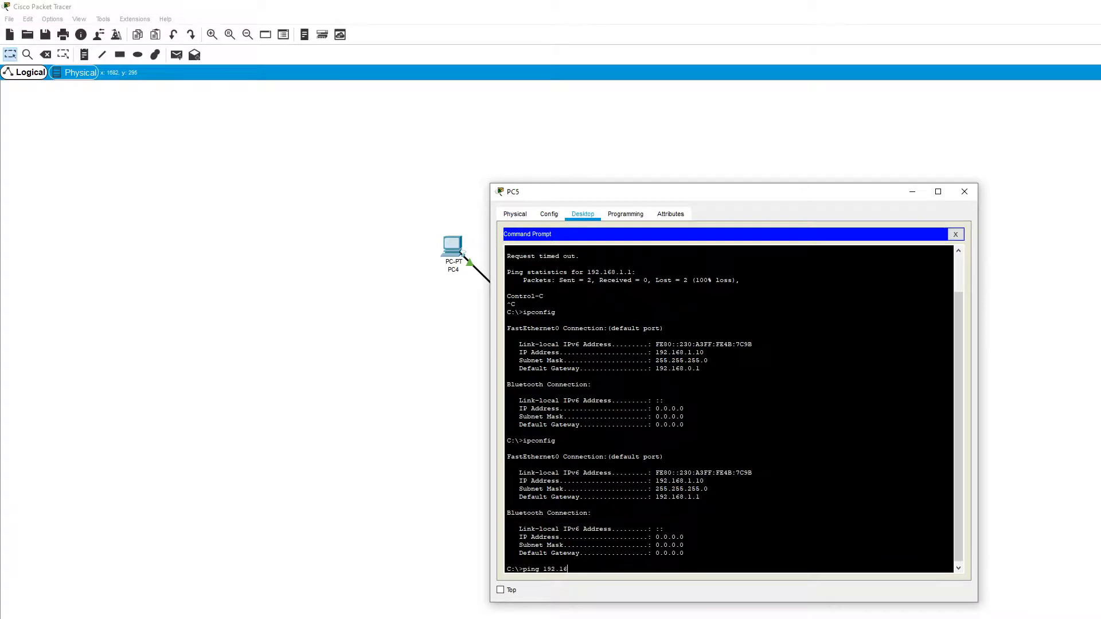
type("8.1.1")
key("Return")
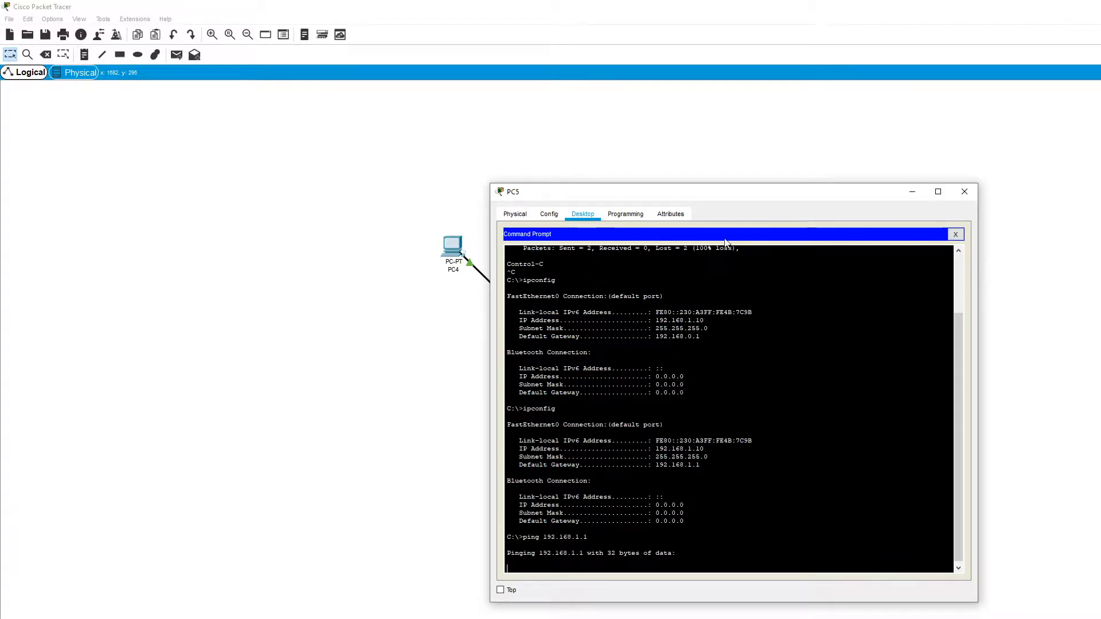
left_click_drag(721, 195, 1096, 199)
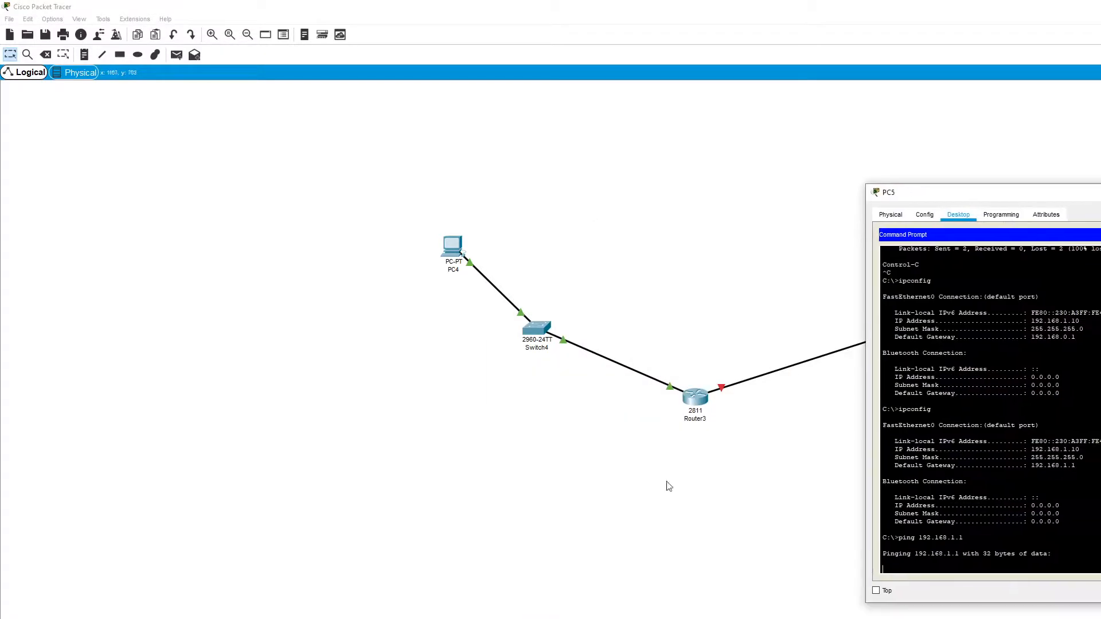
- Exit global configuration mode on Router3 and list its interfaces with sh ip int brief
left_click(687, 394)
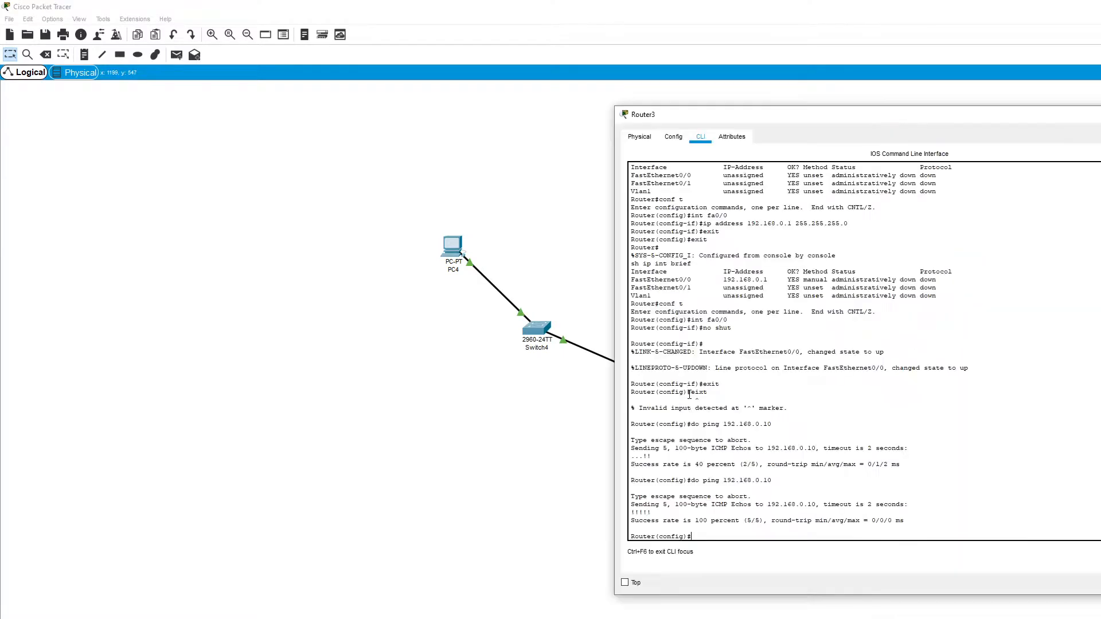
left_click(965, 462)
type("exit")
key("Return")
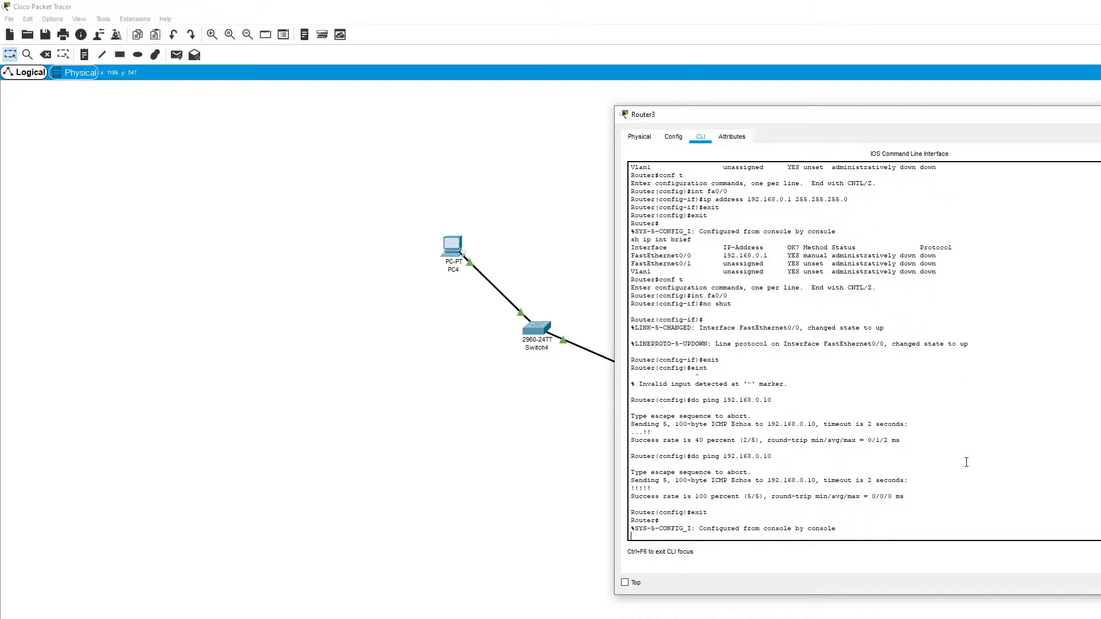
type("sh ip int brief")
key("Return")
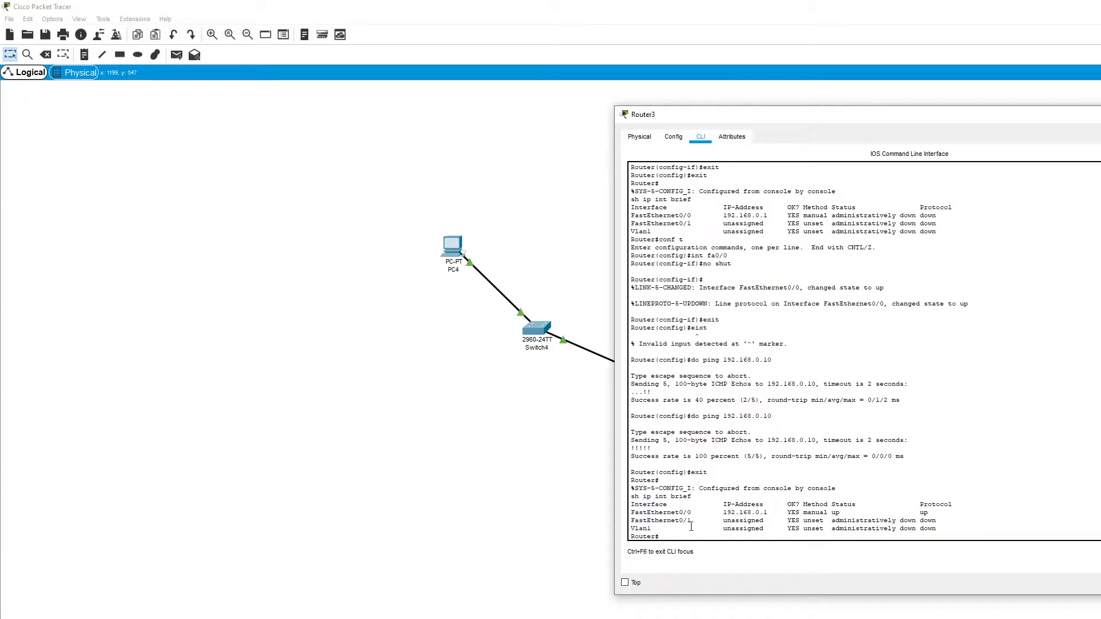
- Enter configuration mode on Router3 and assign interface fa0/1 the address 192.168.1.1 with mask 255.255.255.0
left_click_drag(691, 520, 630, 520)
left_click(675, 536)
type("con")
type("f t")
key("Return")
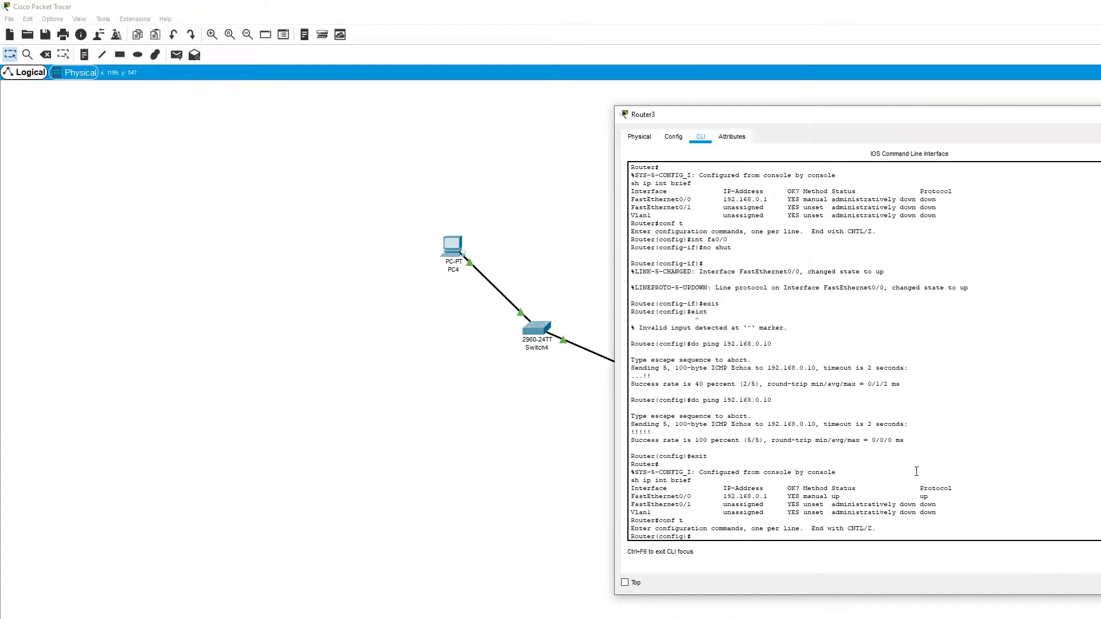
type("int fa0/1")
key("Return")
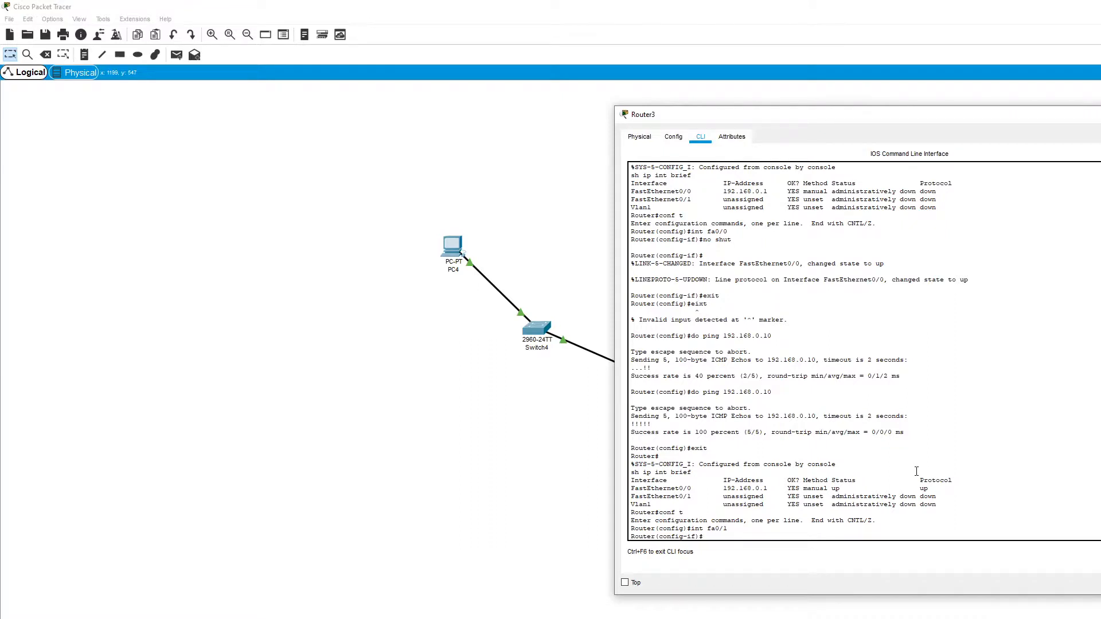
type("ip address 192.168.1.1 255.255.255.0")
key("Return")
- Enable the router's fa0/1 interface with no shut and check the line protocol message
type("no ")
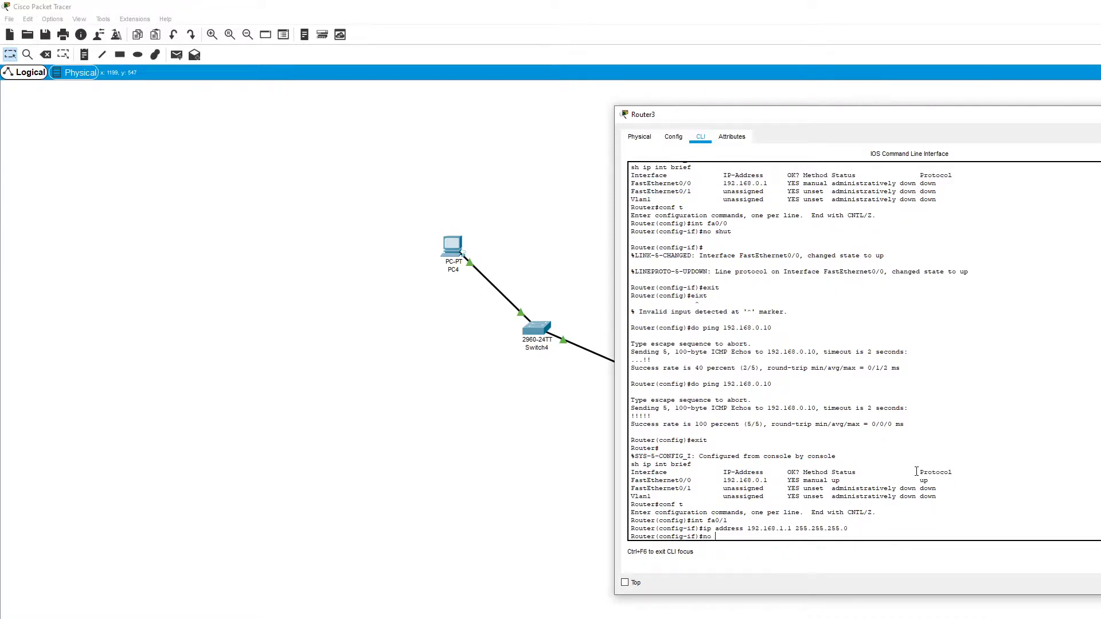
type("shut")
key("Return")
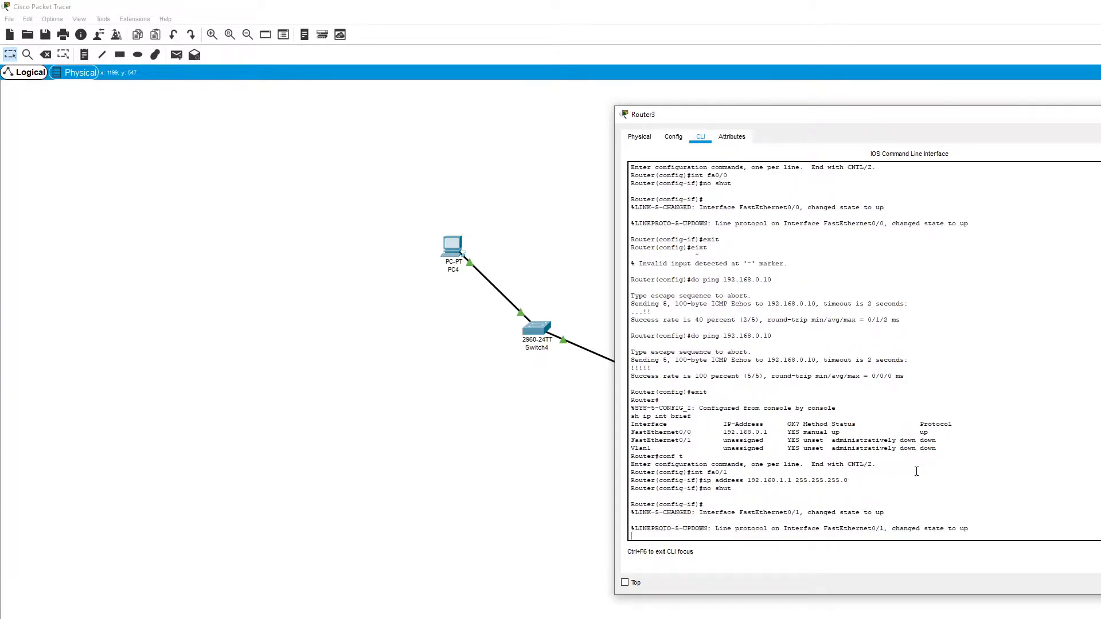
left_click_drag(981, 529, 875, 528)
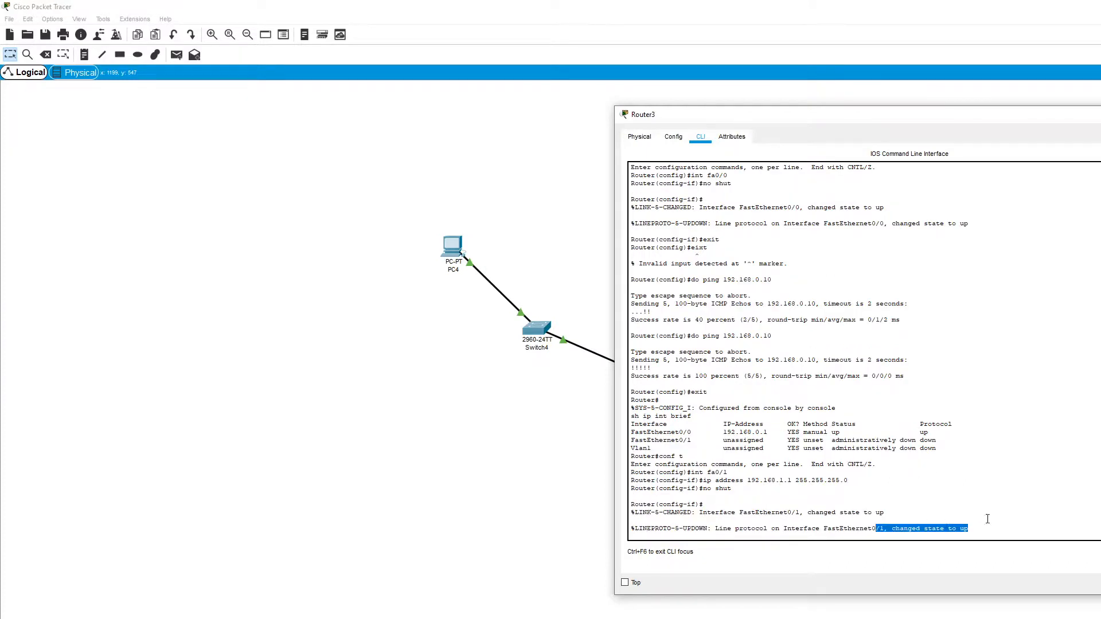
left_click(1061, 468)
key("Return")
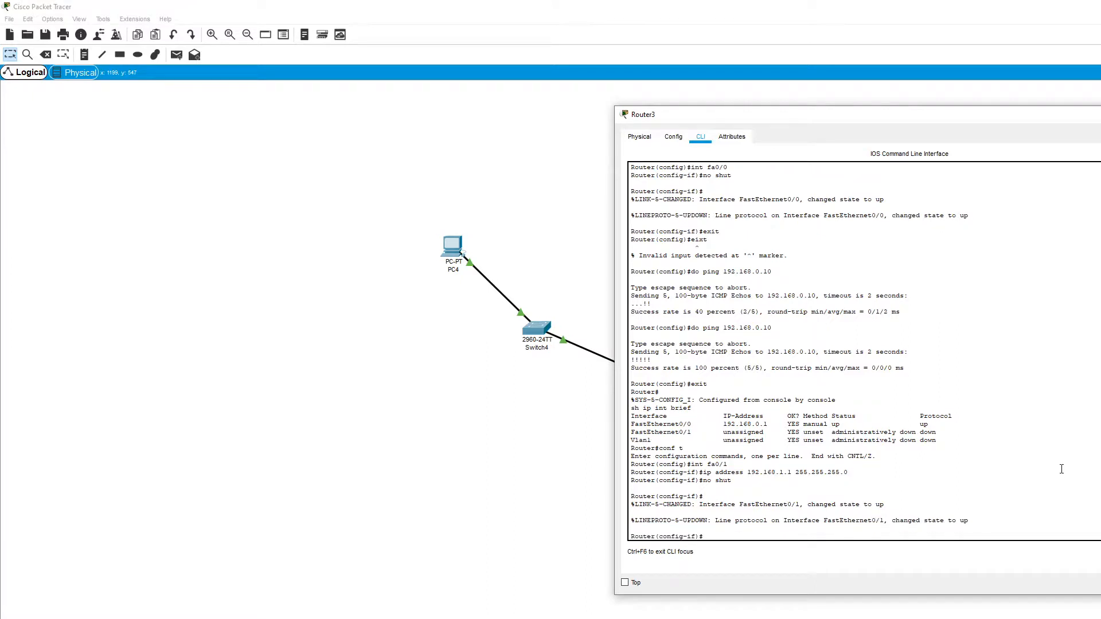
- Leave the router's configuration modes and ping PC5 at 192.168.1.10 from privileged mode
type("exit")
key("Return")
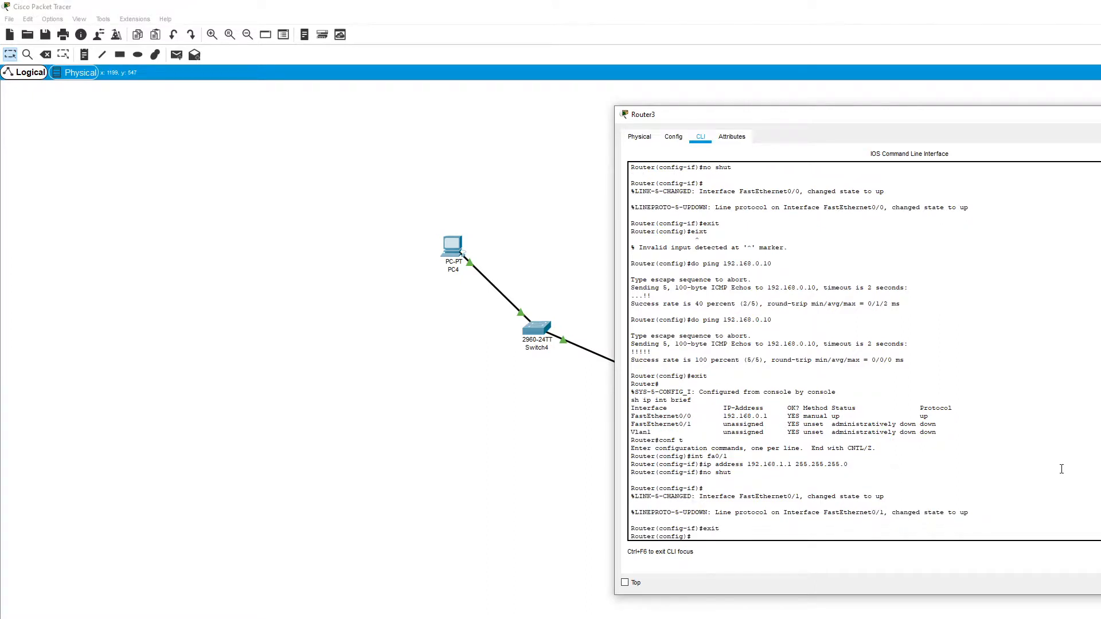
type("exit")
key("Return")
key("Return")
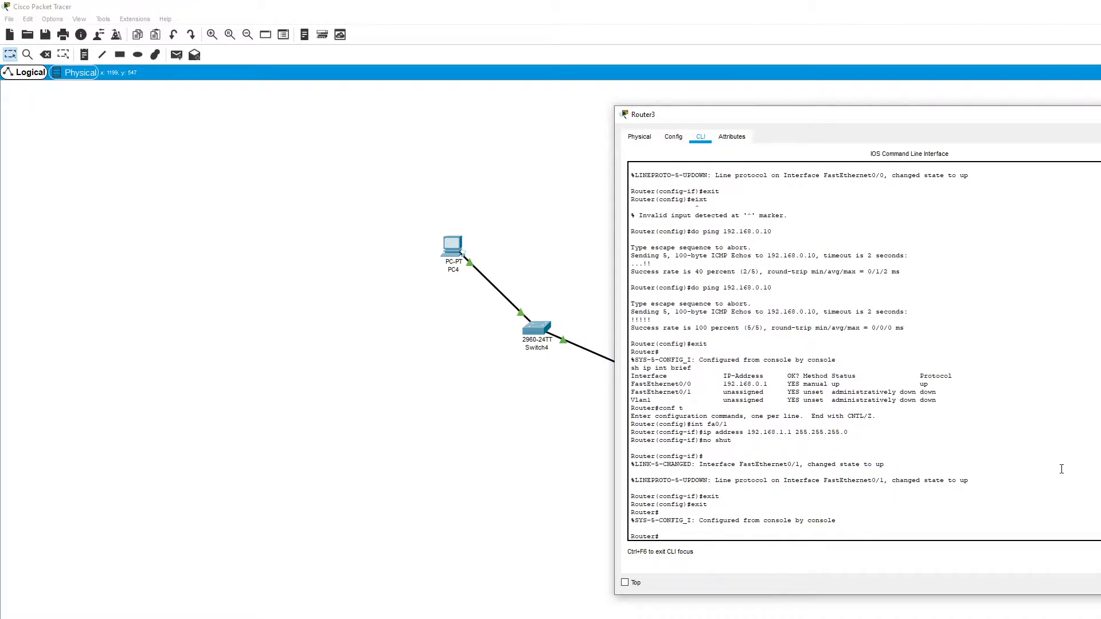
type("ping 192.168.1.10")
key("Return")
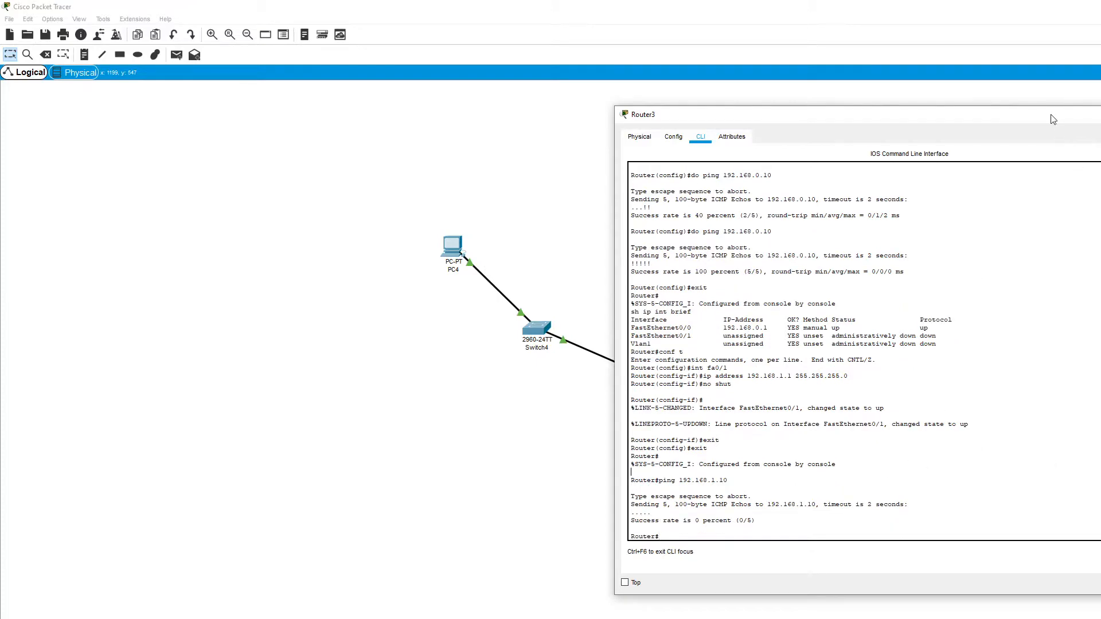
- Move the router window off PC5 and repeat the ping to 192.168.1.1 from PC5's command prompt
left_click_drag(1052, 118, 589, 176)
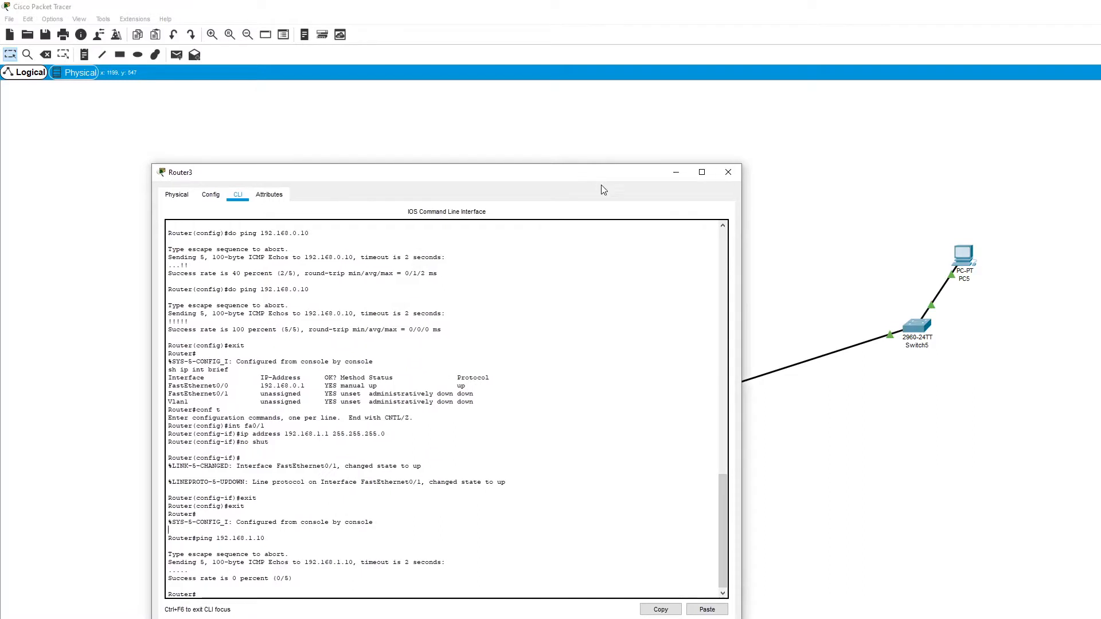
left_click(866, 451)
left_click(963, 263)
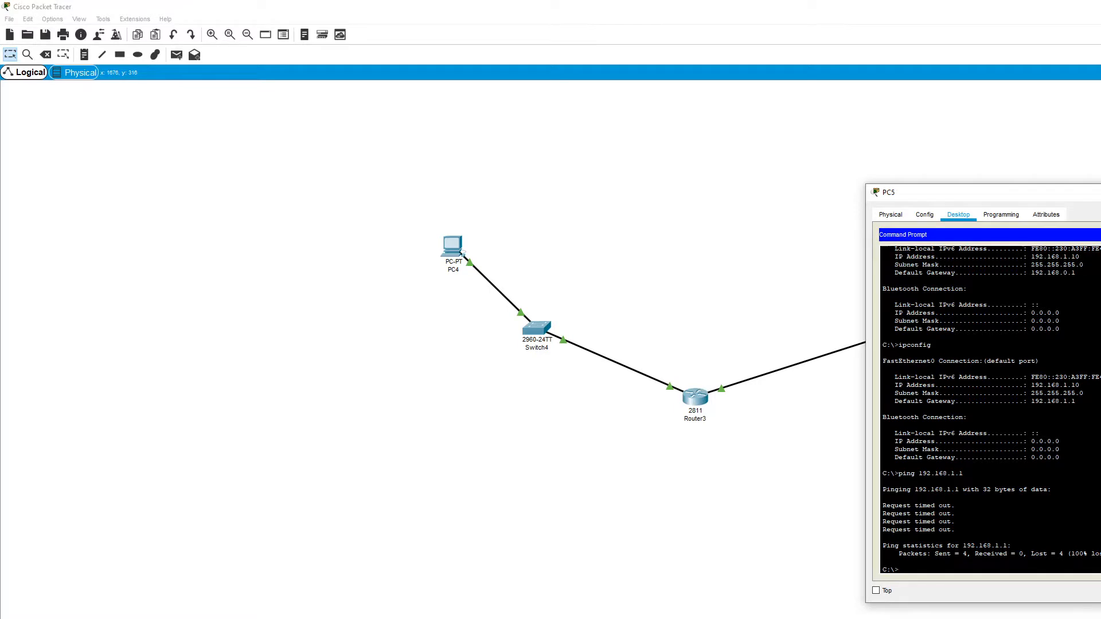
key("Up")
key("Return")
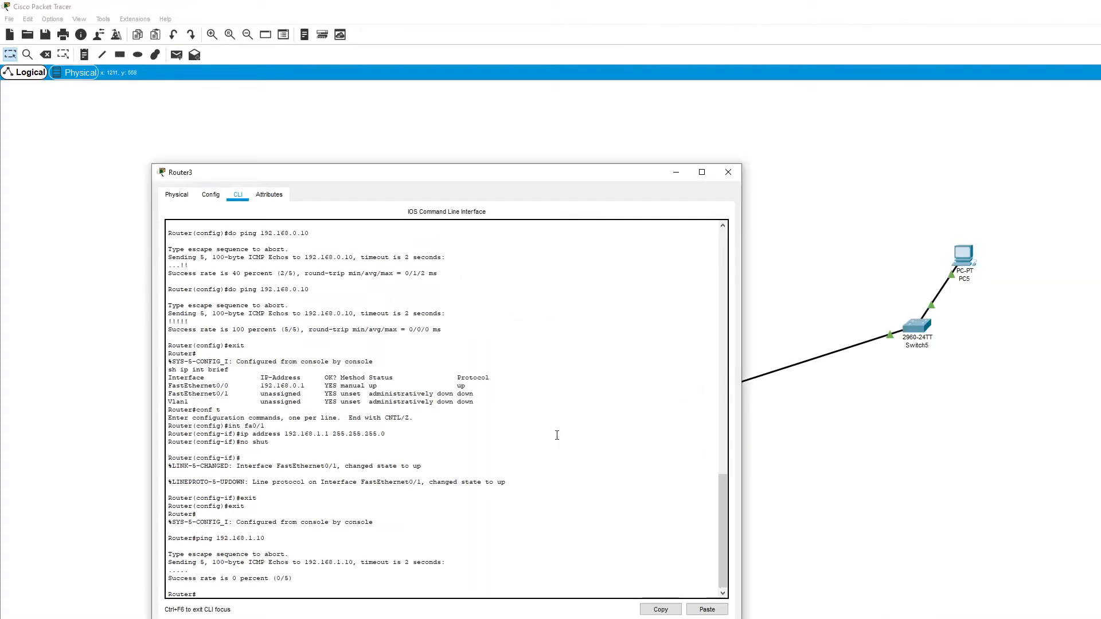
- Repeat the ping to 192.168.1.10 from Router3's command line
key("Up")
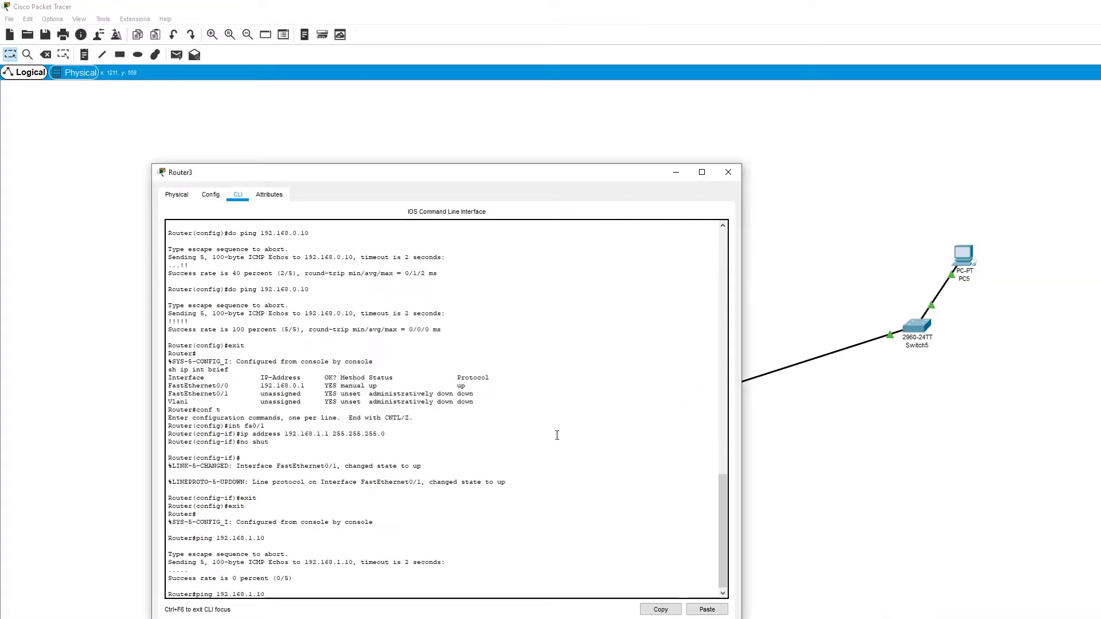
key("Return")
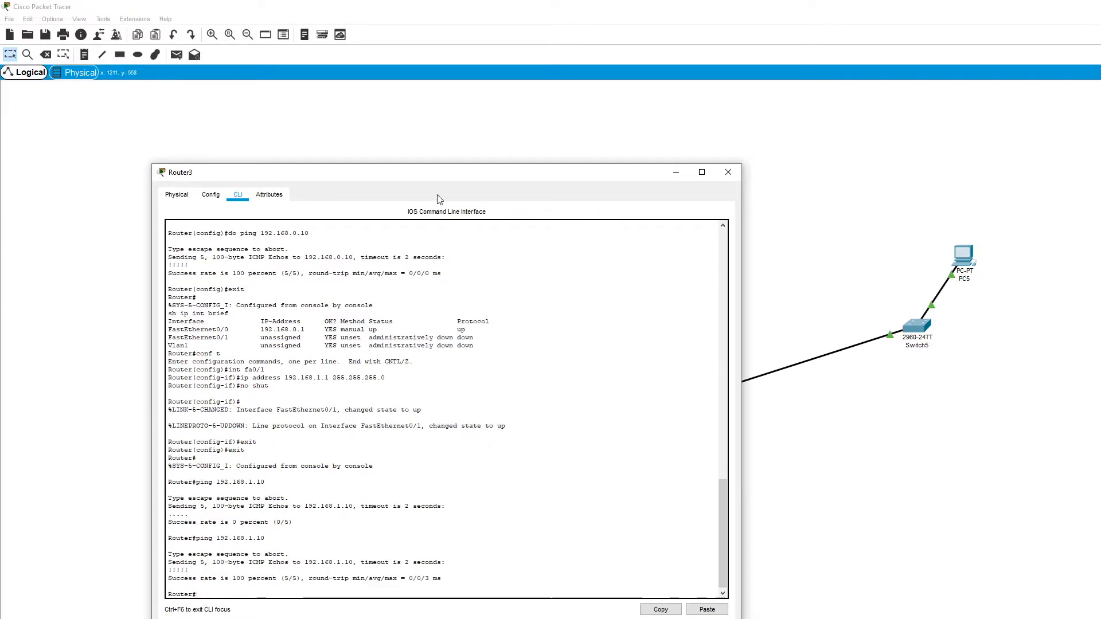
- Display the IP routing table in Router3's command line with sh ip route
left_click_drag(440, 172, 645, 327)
left_click(567, 83)
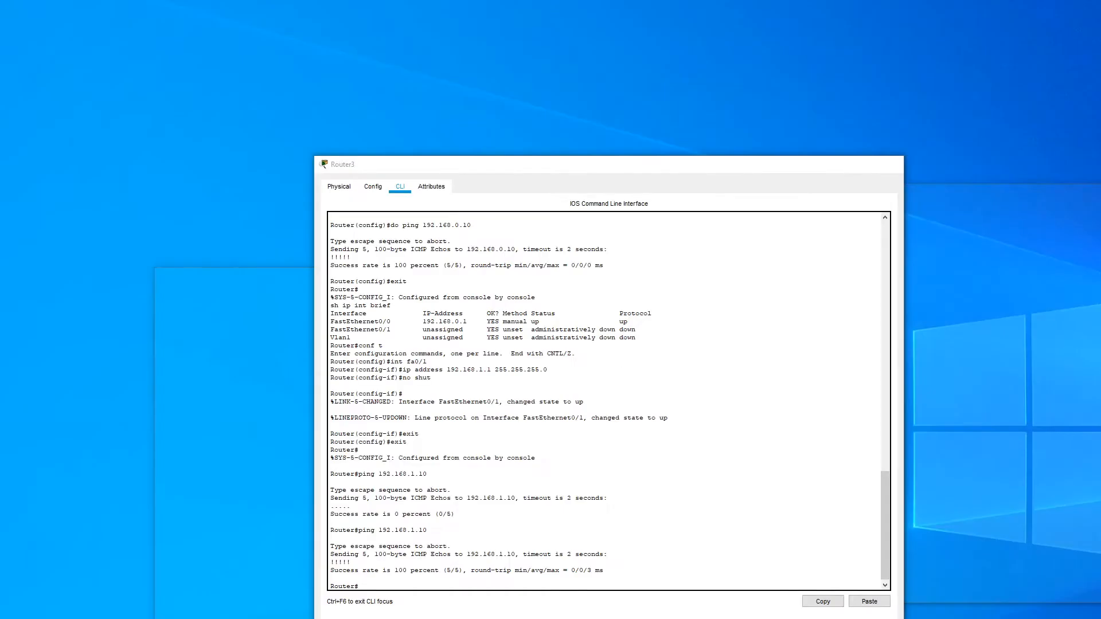
left_click(413, 618)
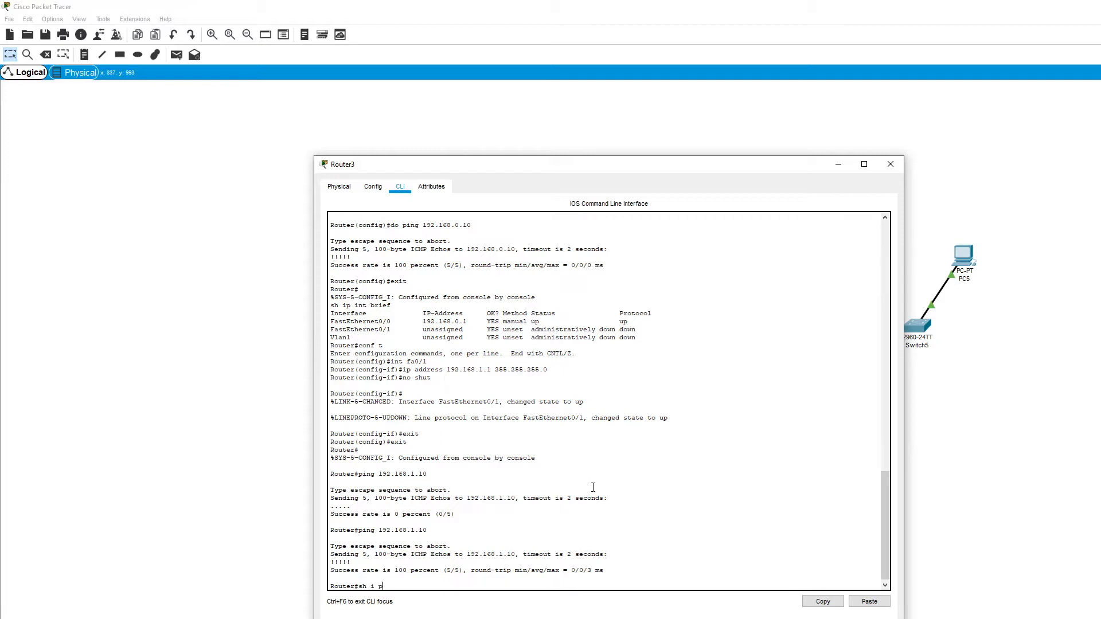
type("route")
key("Return")
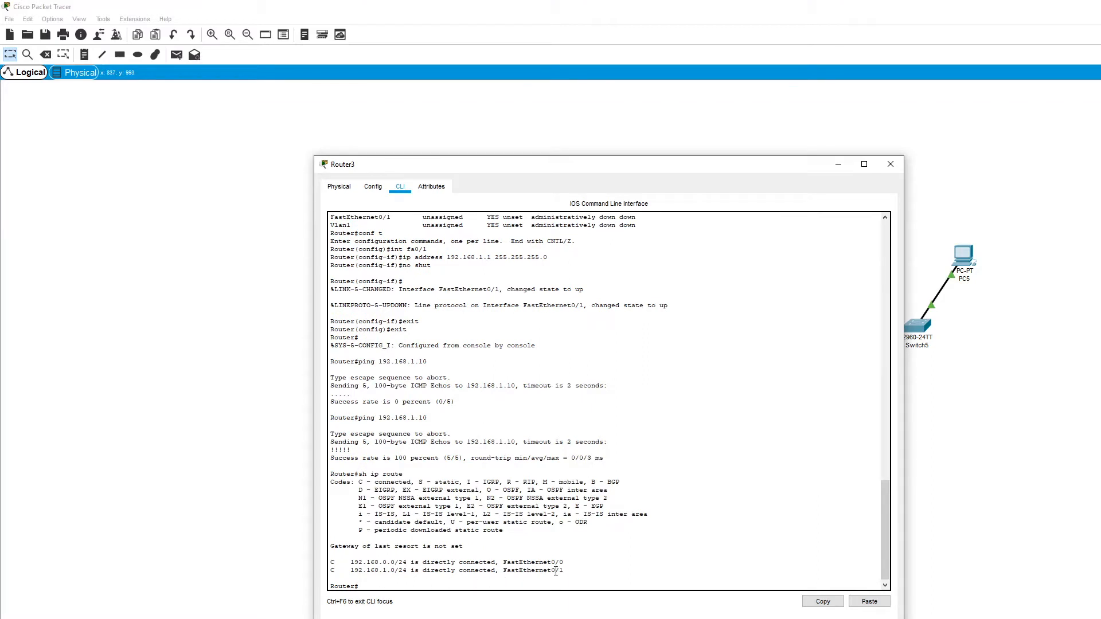
- Examine the two directly connected route entries and their C codes in Router3's routing table
left_click_drag(564, 571, 325, 560)
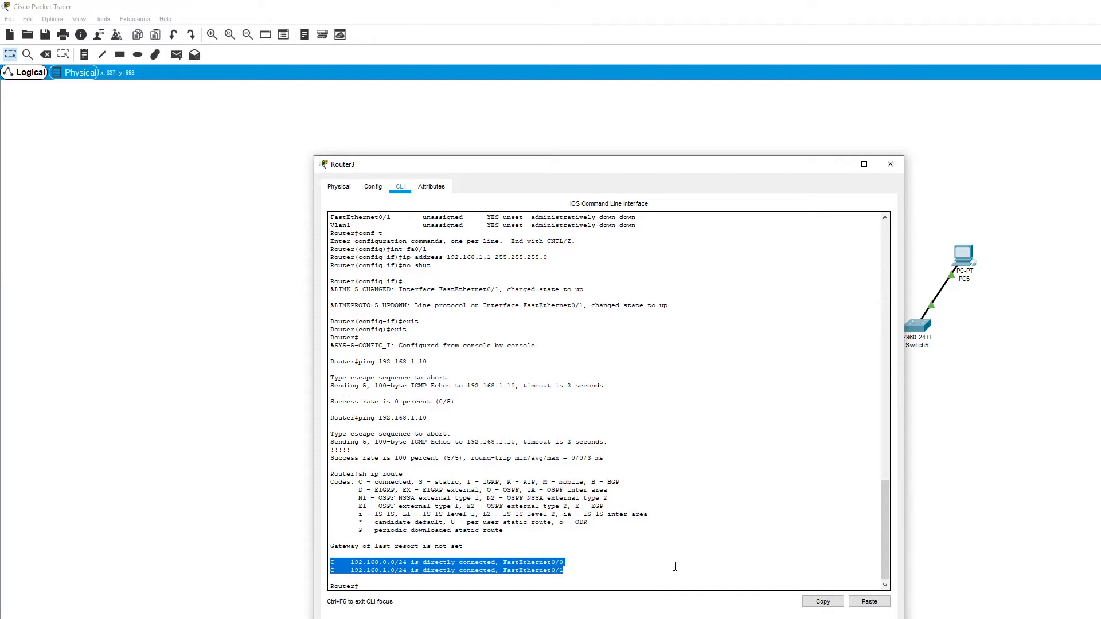
left_click(473, 558)
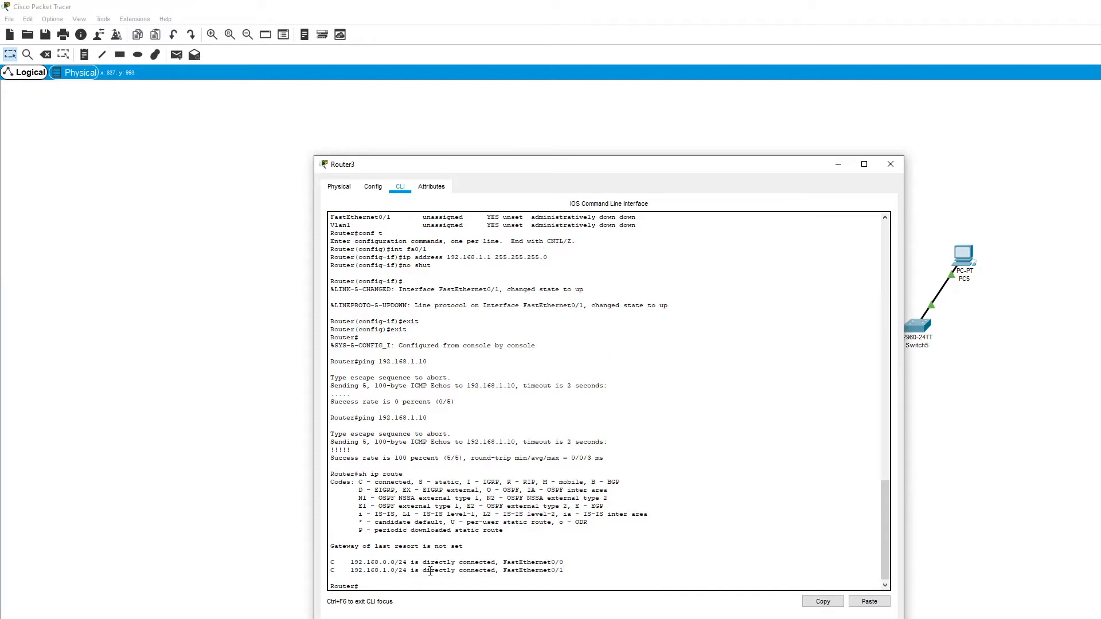
left_click_drag(423, 570, 500, 570)
left_click_drag(595, 567, 331, 561)
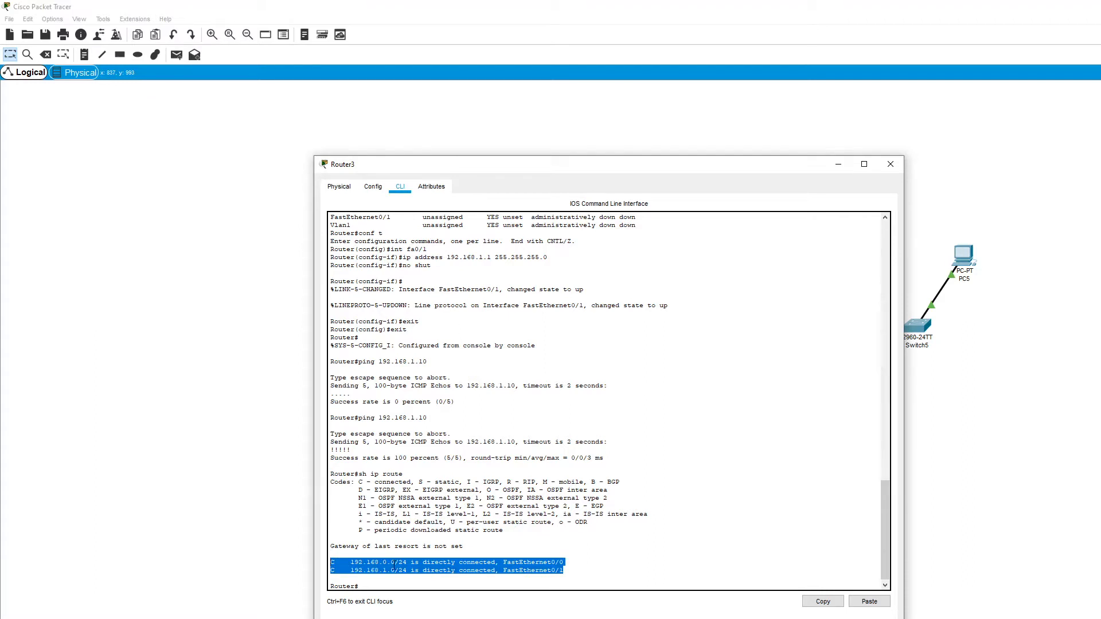
left_click(336, 569)
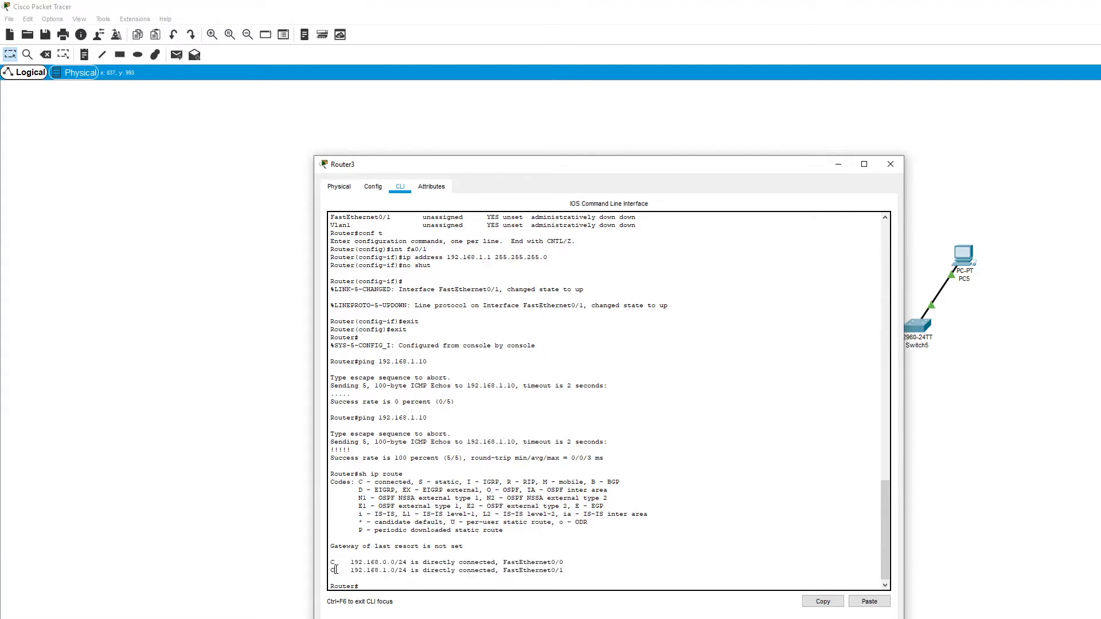
left_click_drag(331, 562, 330, 570)
- Close the Router3 window and ping 192.168.1.1 from PC4's command prompt
left_click_drag(677, 171, 852, 157)
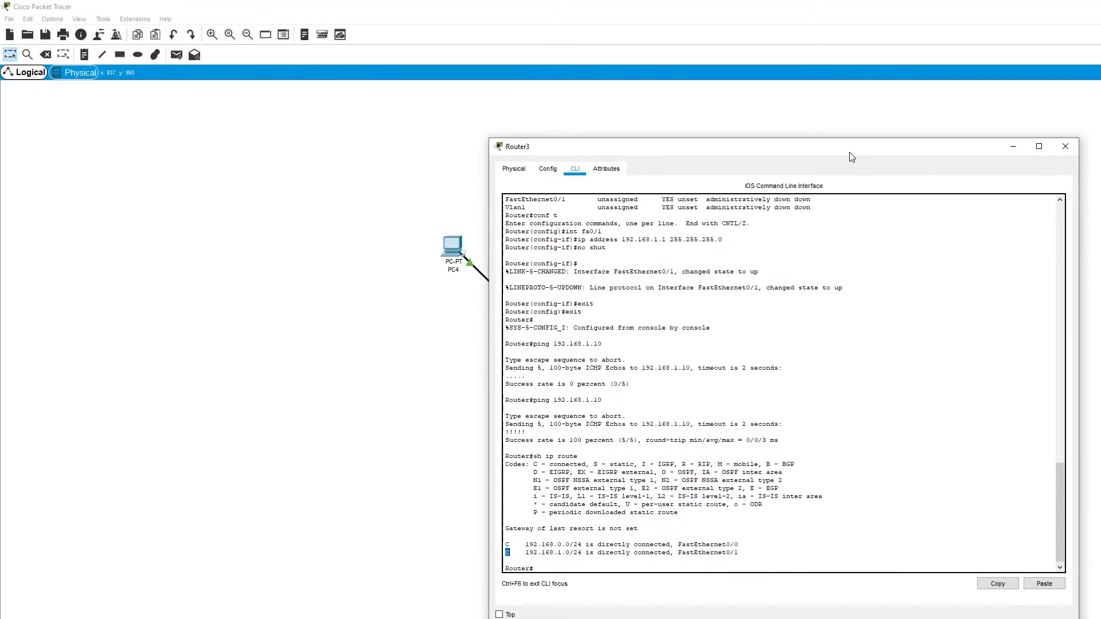
left_click(1065, 146)
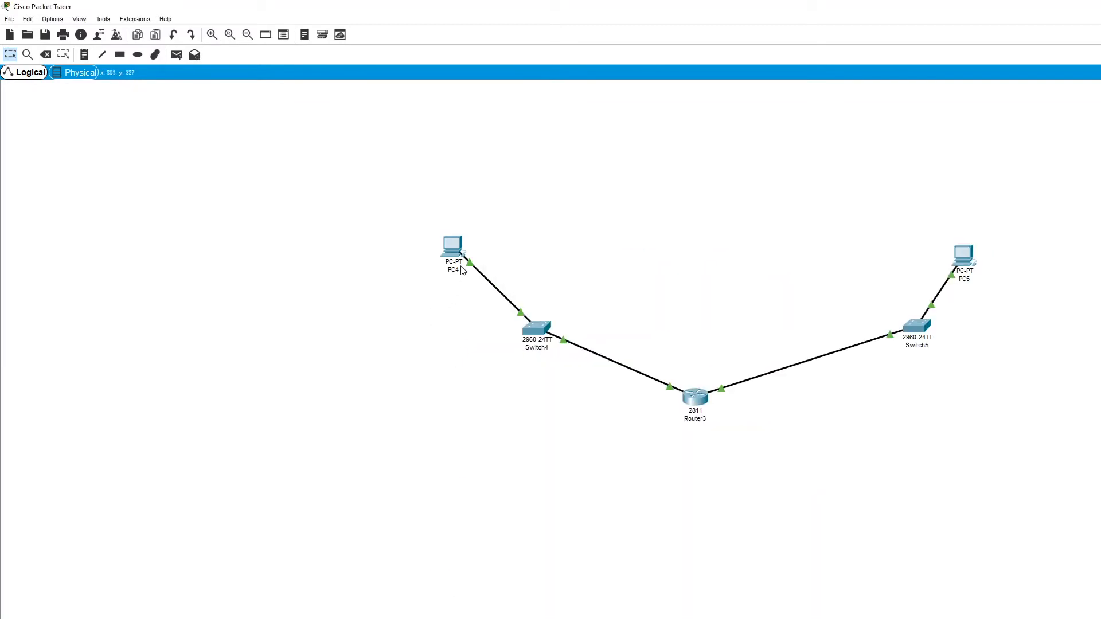
left_click(458, 244)
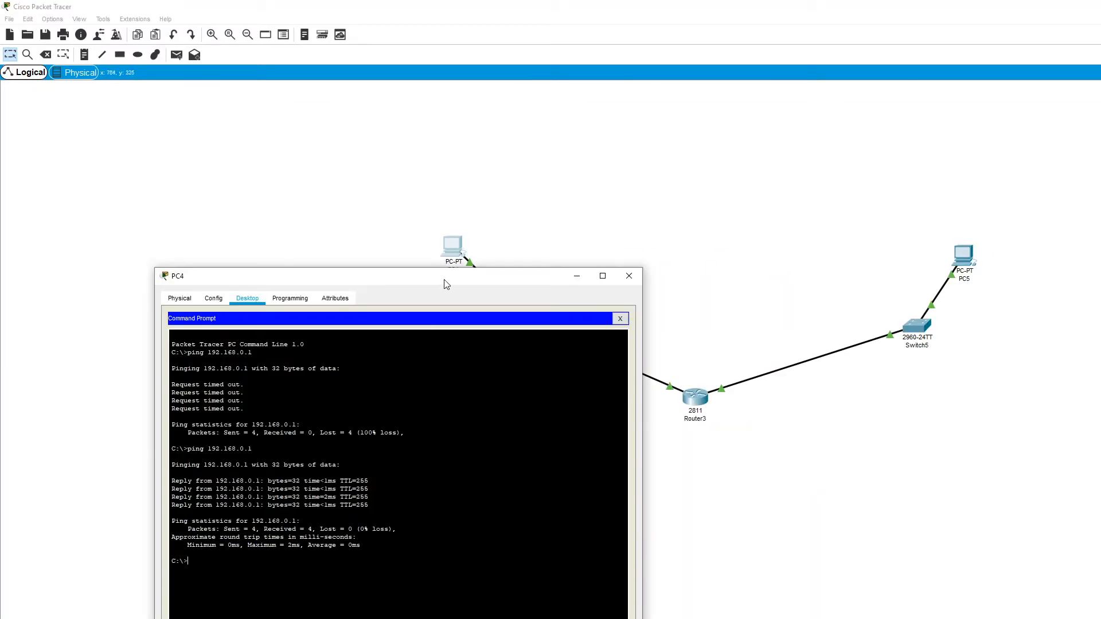
left_click_drag(446, 284, 616, 239)
key("Up")
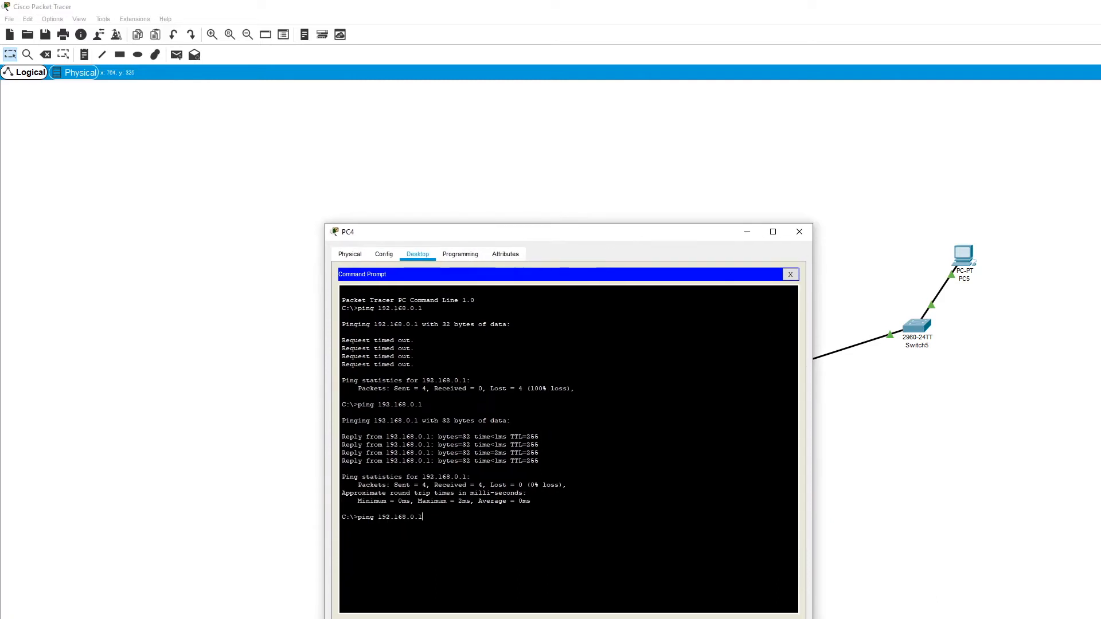
key("Left")
key("Left")
key("BackSpace")
type("1")
key("Return")
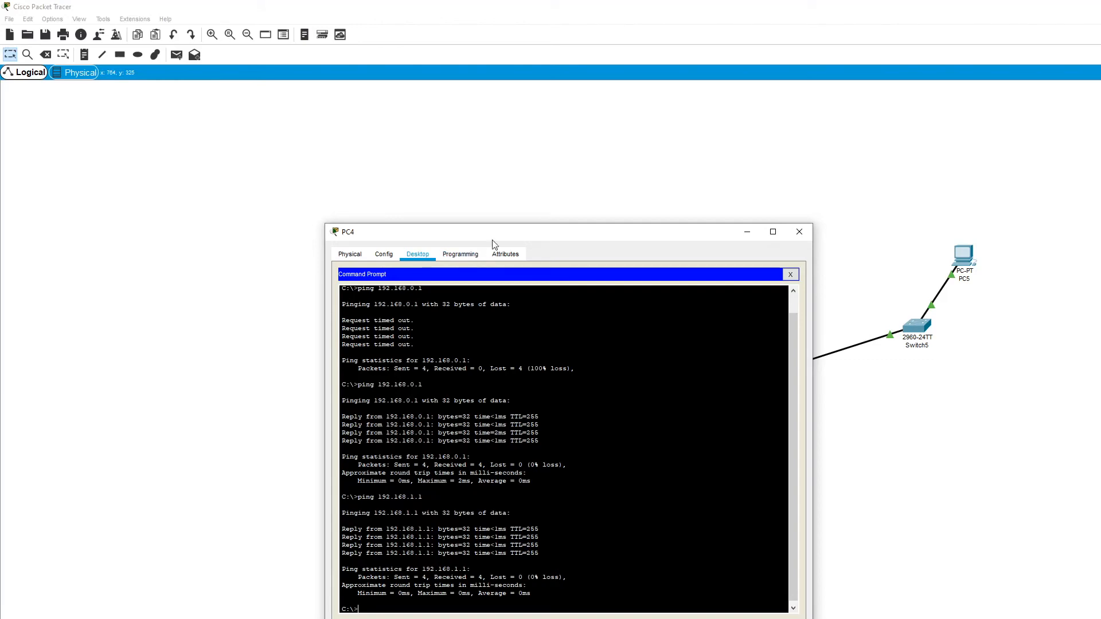
left_click_drag(690, 240, 1100, 305)
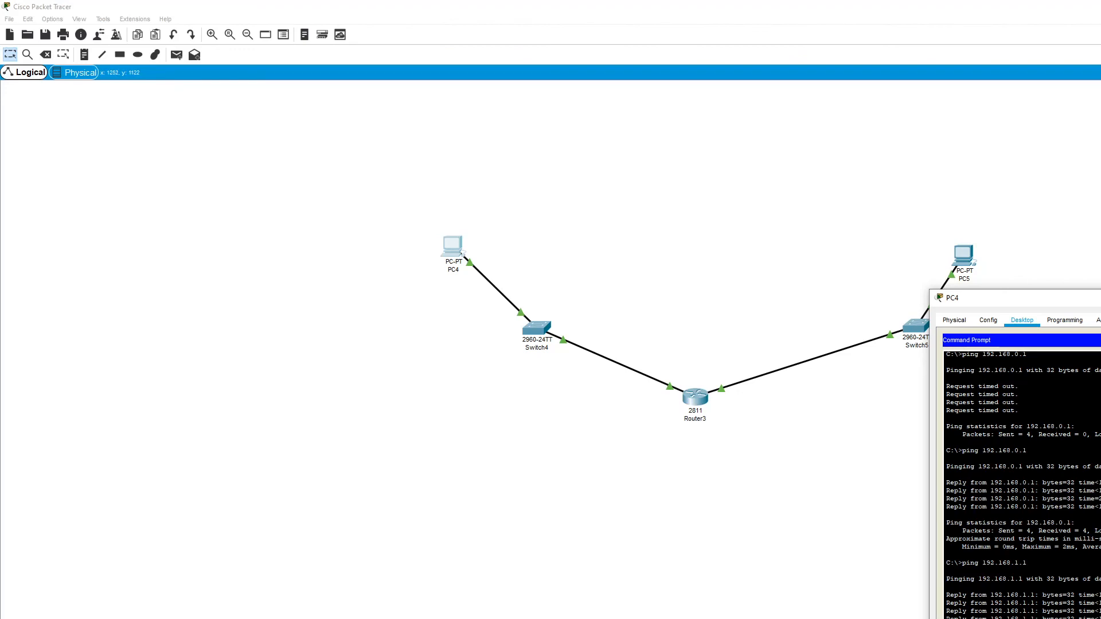
left_click(718, 618)
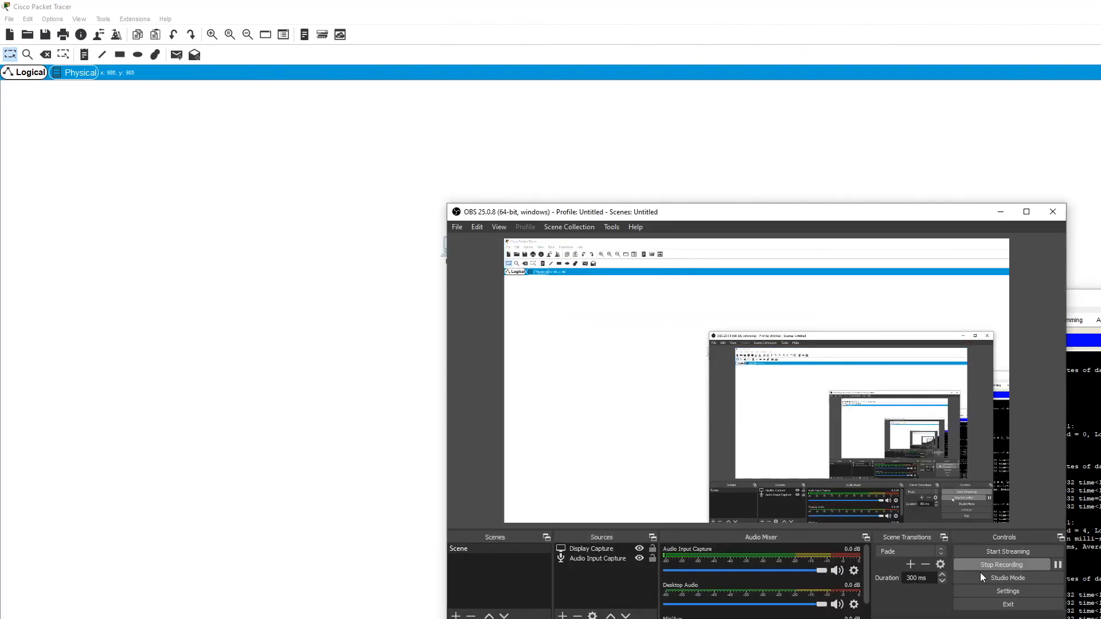